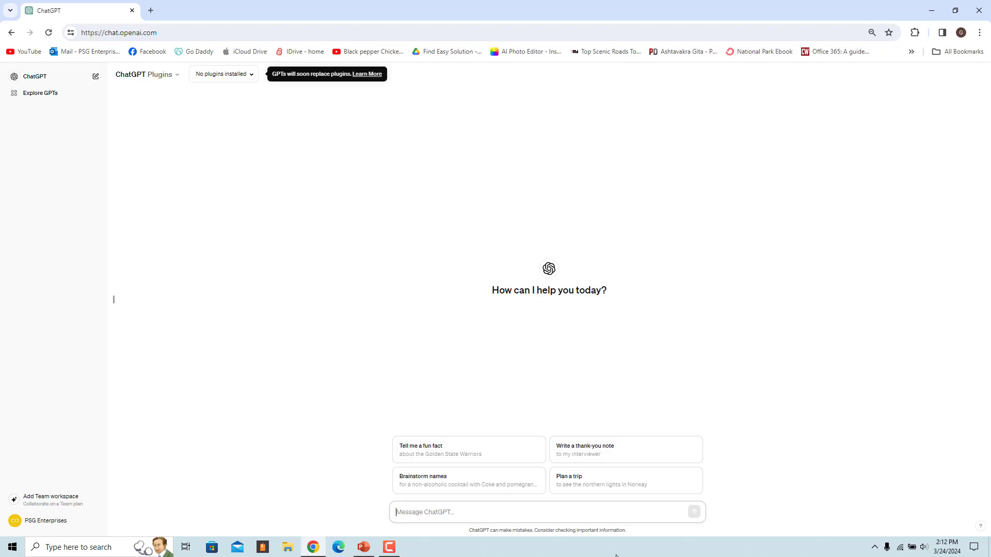
# Step: Browse the Explore GPTs directory down to the Productivity section and back to the top
pyautogui.click(45, 94)
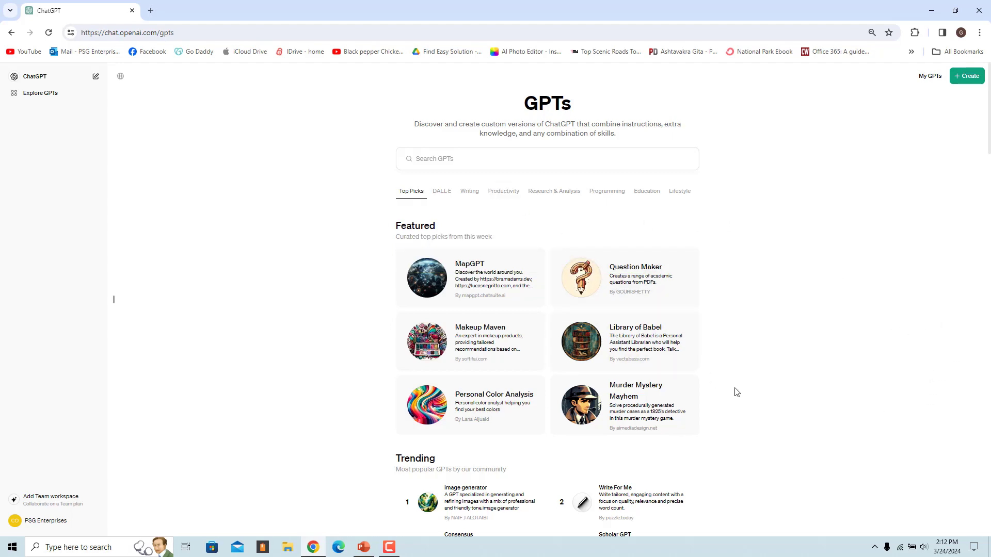
pyautogui.scroll(-12, 764, 430)
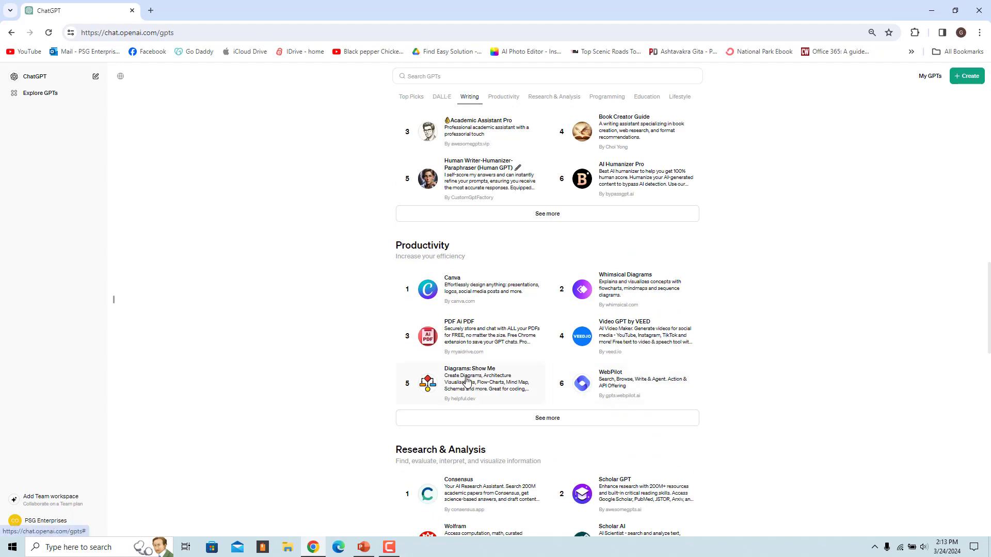
pyautogui.scroll(12, 823, 381)
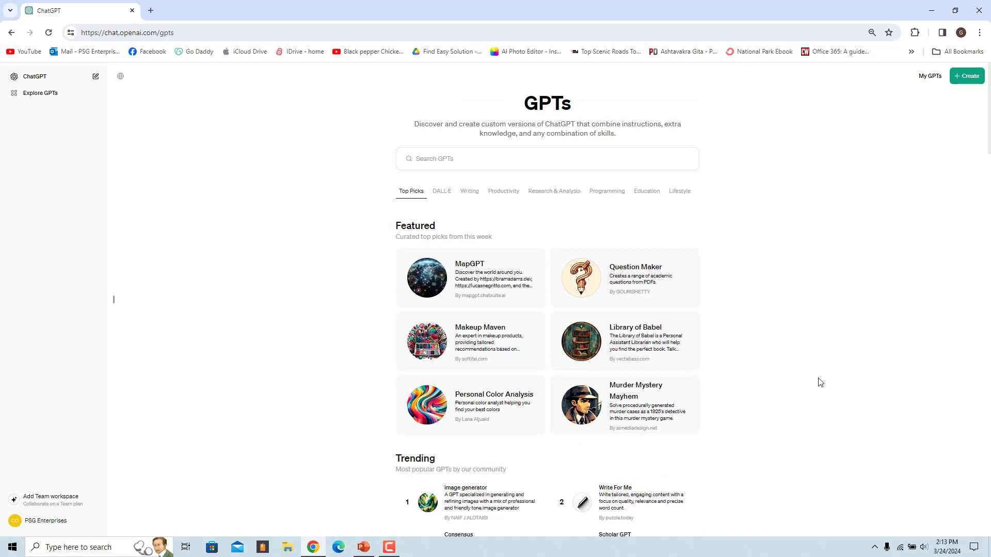
# Step: Search for the Diagrams: Show Me GPT by helpful.dev and start a chat with it
pyautogui.click(416, 160)
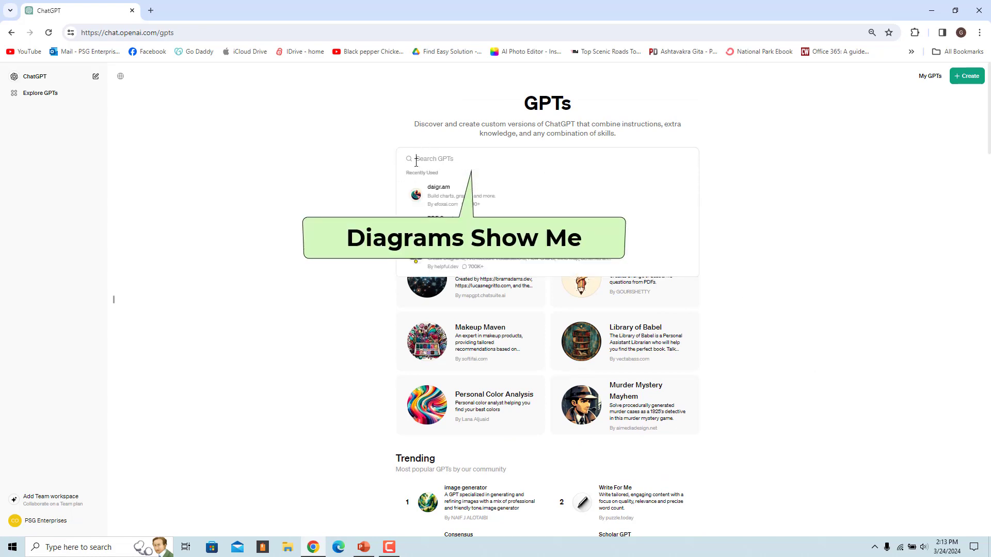
pyautogui.write('Diagrams: Show Me')
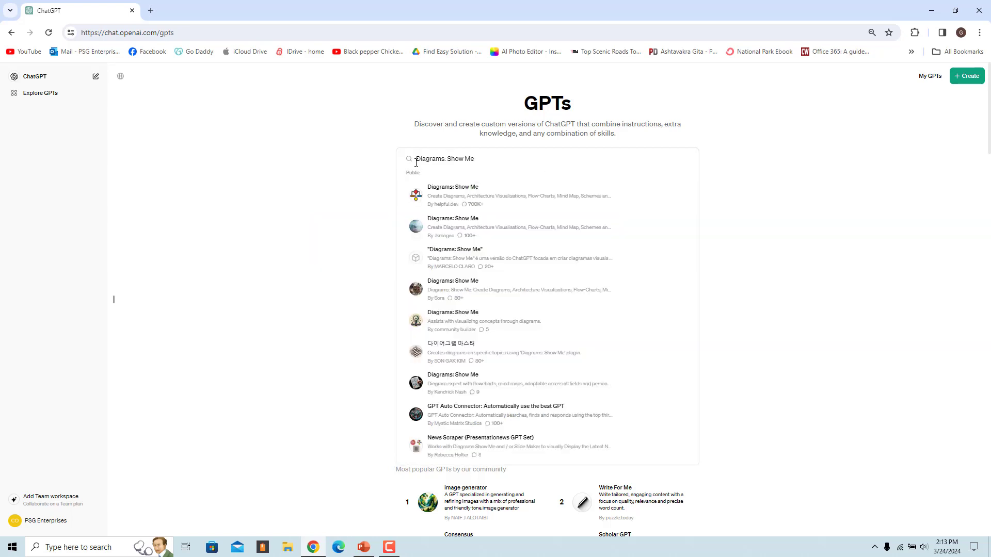
pyautogui.click(454, 192)
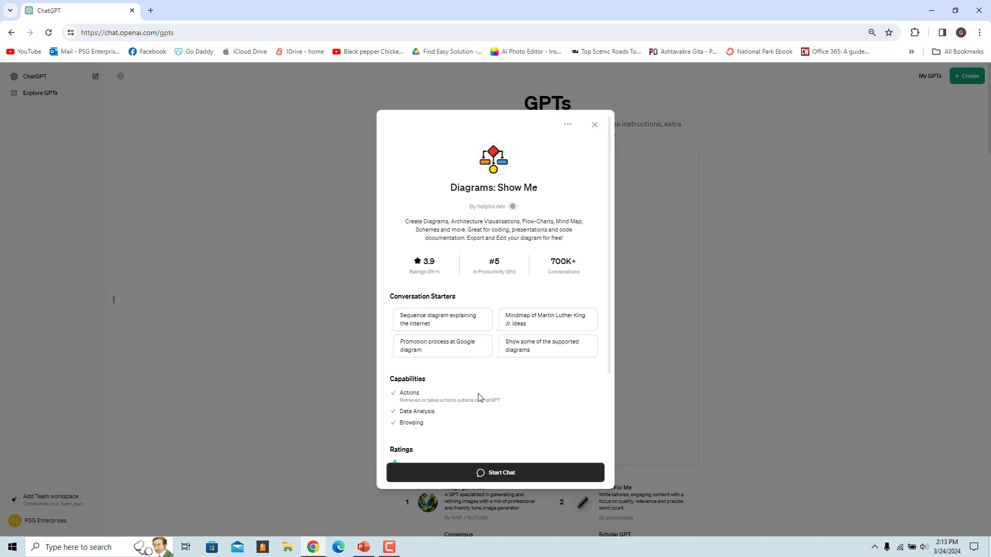
pyautogui.click(580, 471)
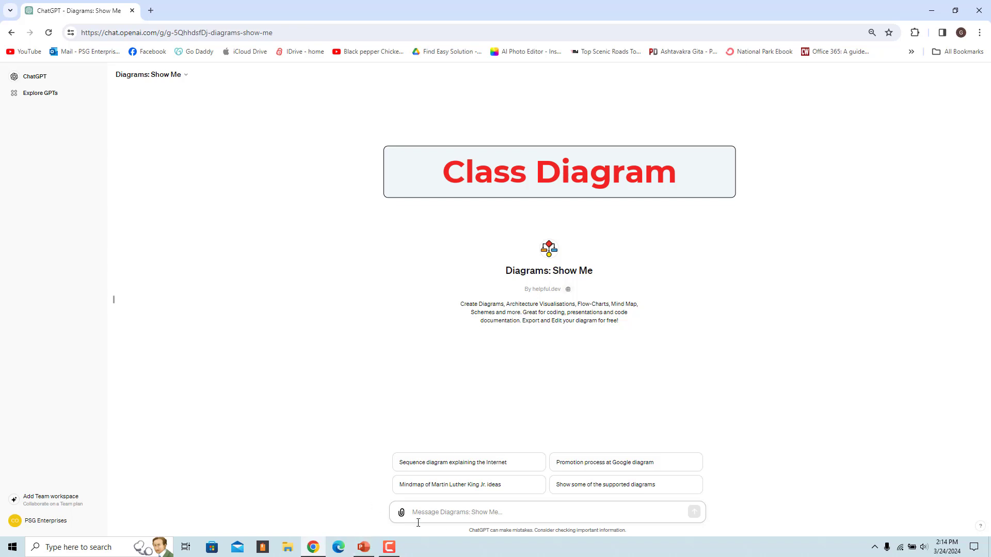
# Step: Send the prompt 'Create a class diagram with classes Person, Student and Course'
pyautogui.write('Create a class diagram with classes Person, Student and Course')
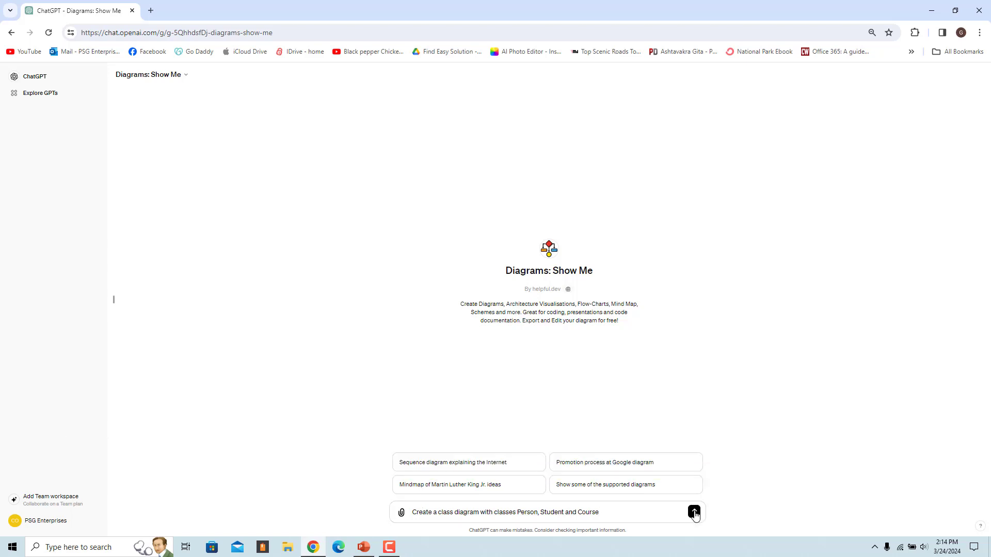
pyautogui.press('Return')
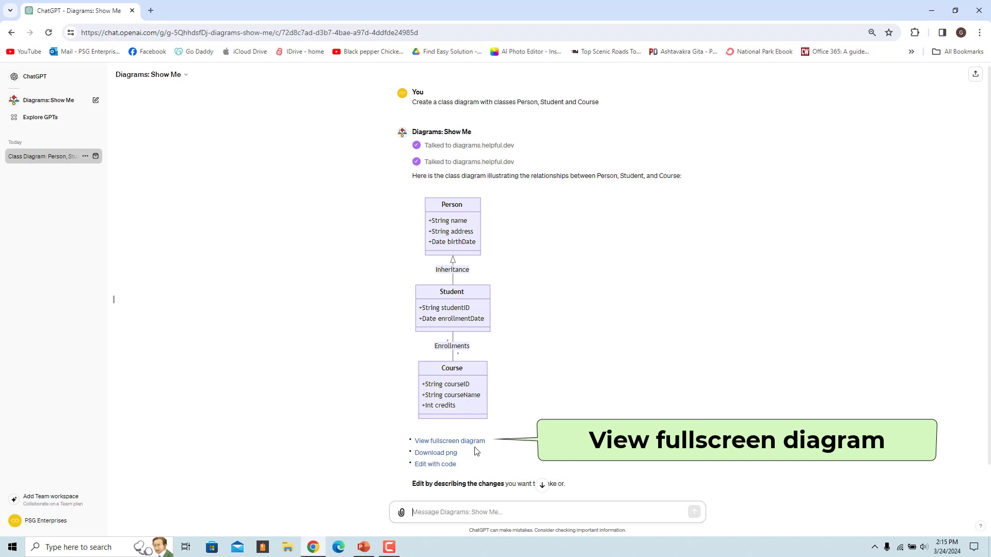
# Step: Preview the class diagram full-size, then download it as 'Class Diagram' PNG
pyautogui.click(461, 443)
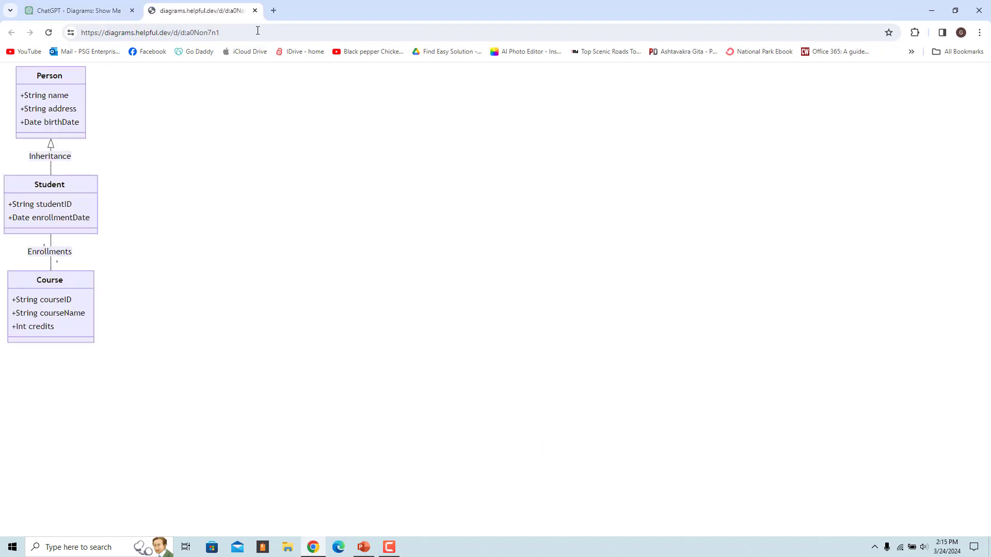
pyautogui.click(255, 11)
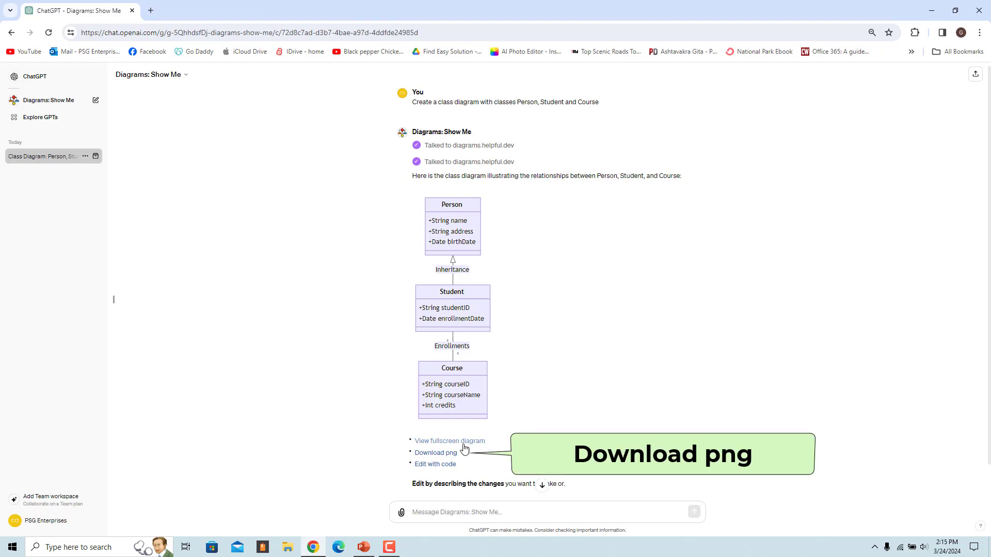
pyautogui.click(447, 458)
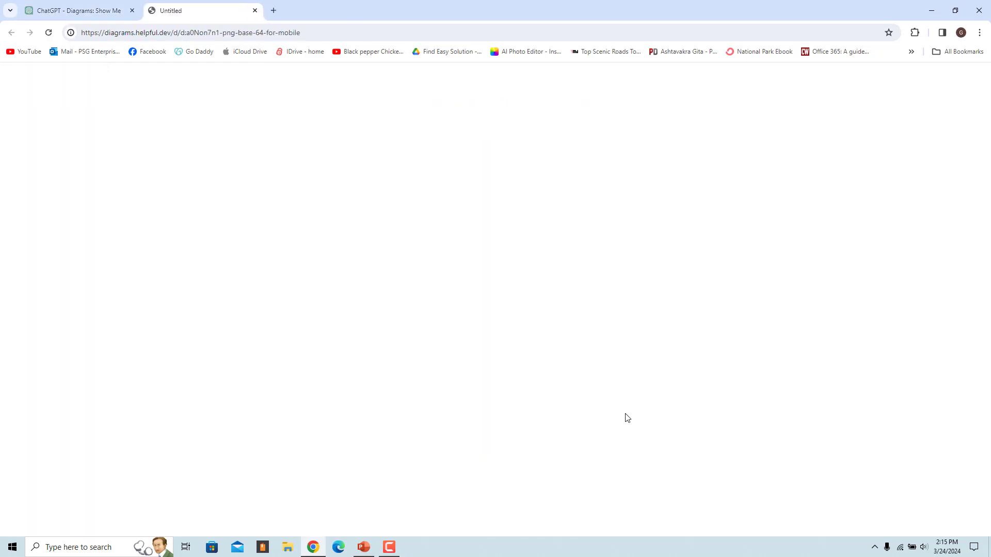
pyautogui.write('Class Diagram')
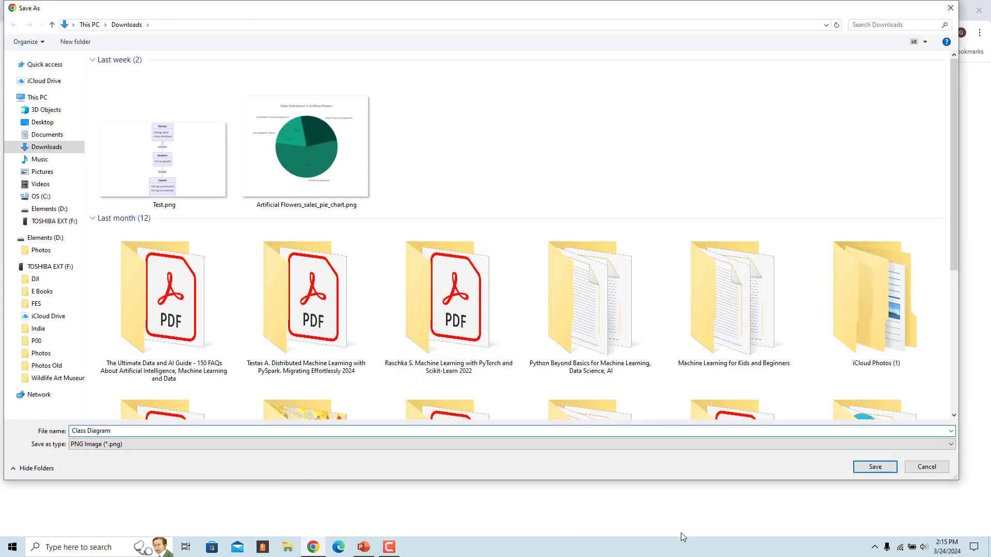
pyautogui.click(885, 468)
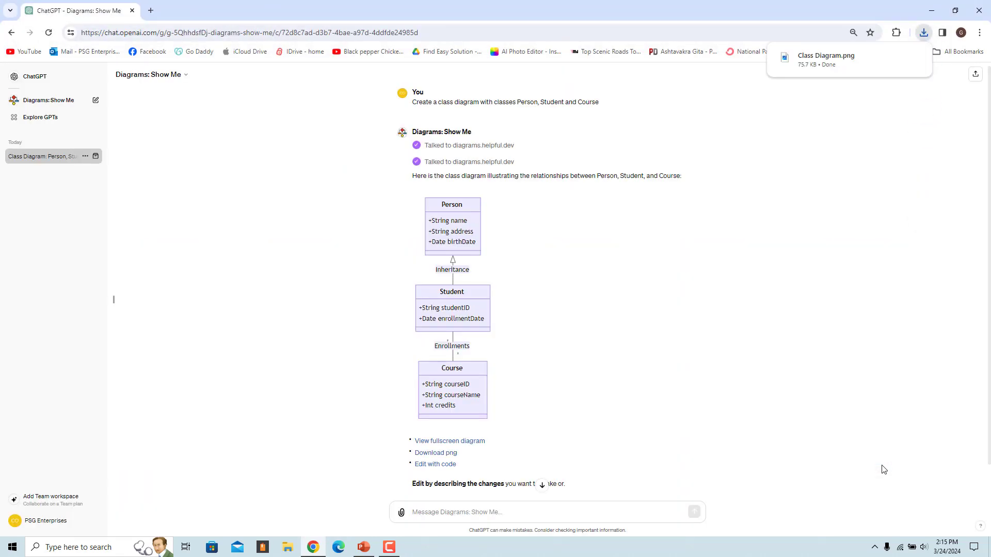
pyautogui.click(900, 58)
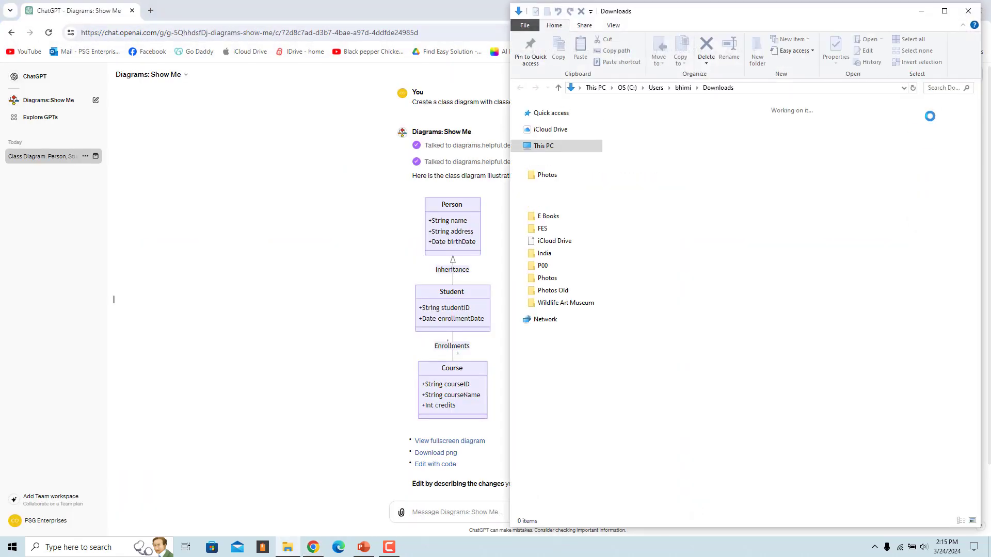
pyautogui.hotkey('alt', 'Tab')
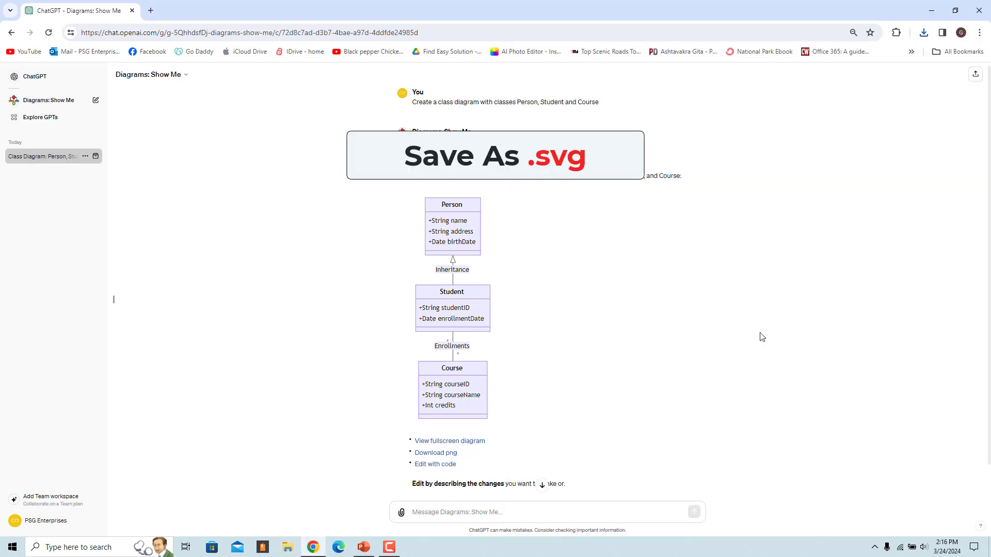
# Step: Save the diagram image as 'Class Diagram' in SVG format to Downloads
pyautogui.rightClick(468, 313)
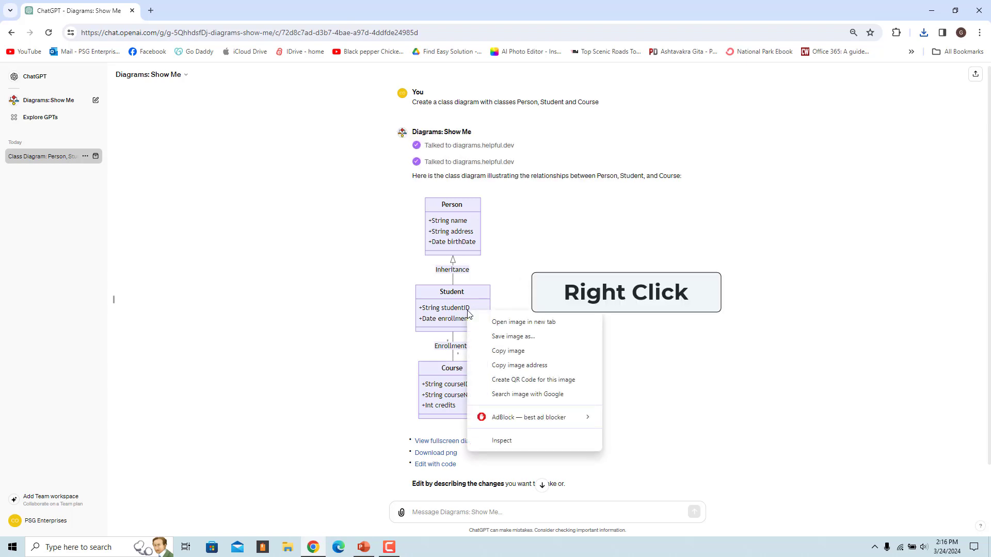
pyautogui.click(497, 337)
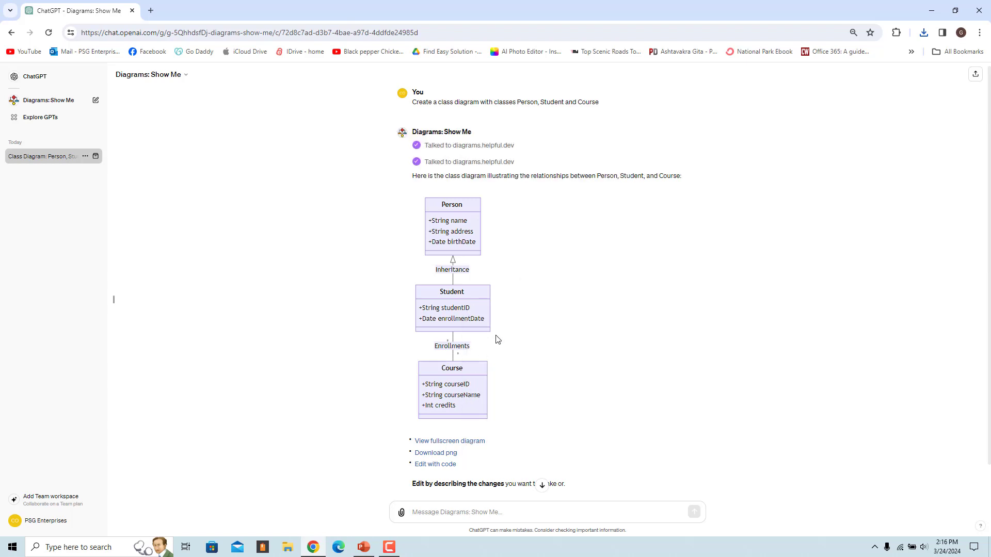
pyautogui.click(951, 431)
pyautogui.click(951, 432)
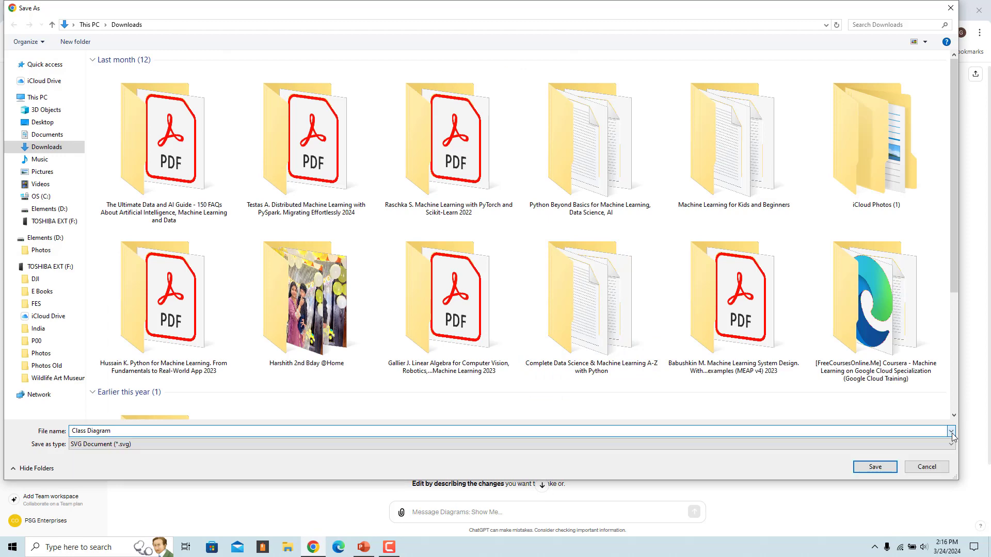
pyautogui.click(873, 467)
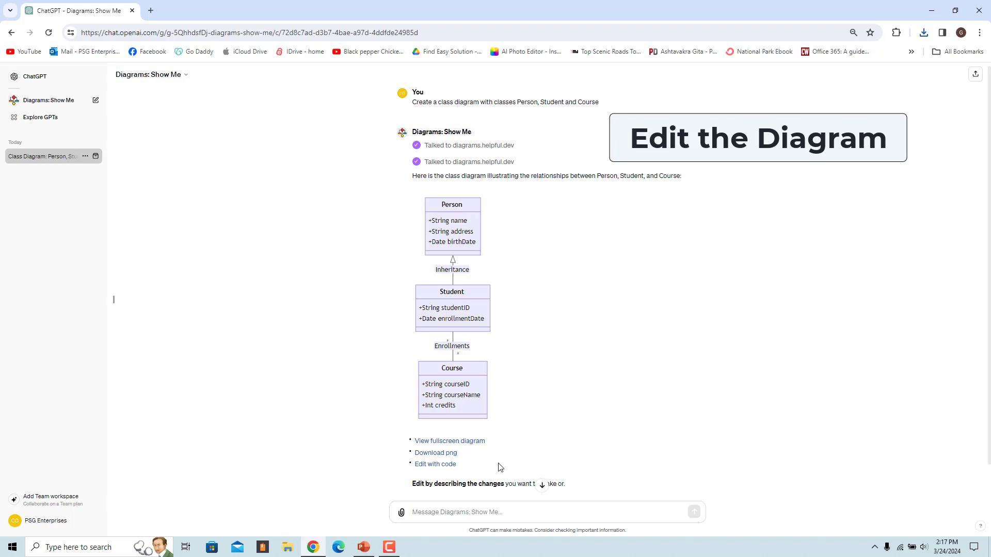
# Step: Insert '+String email' after '+Date birthDate' in the Person class code, then close the editor
pyautogui.click(435, 464)
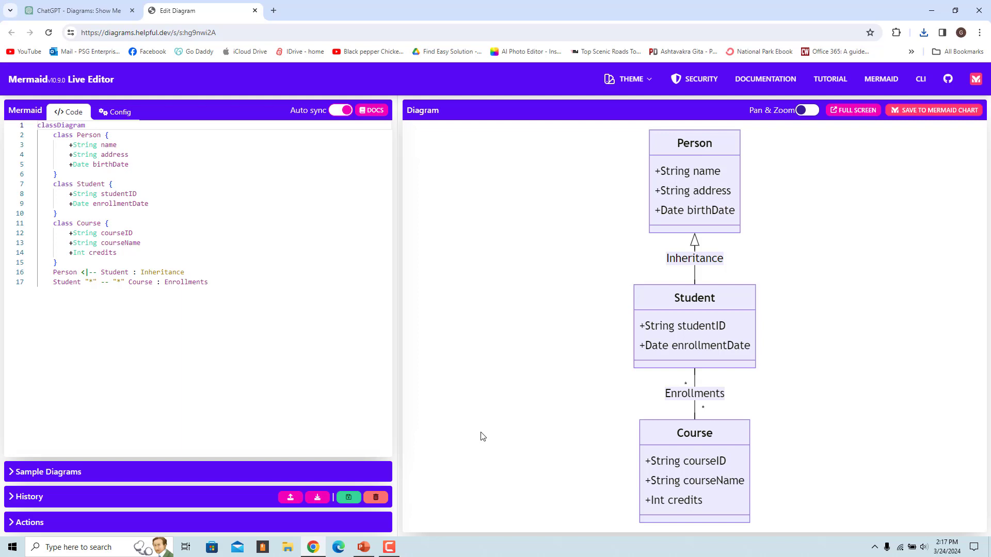
pyautogui.click(163, 171)
pyautogui.press('Return')
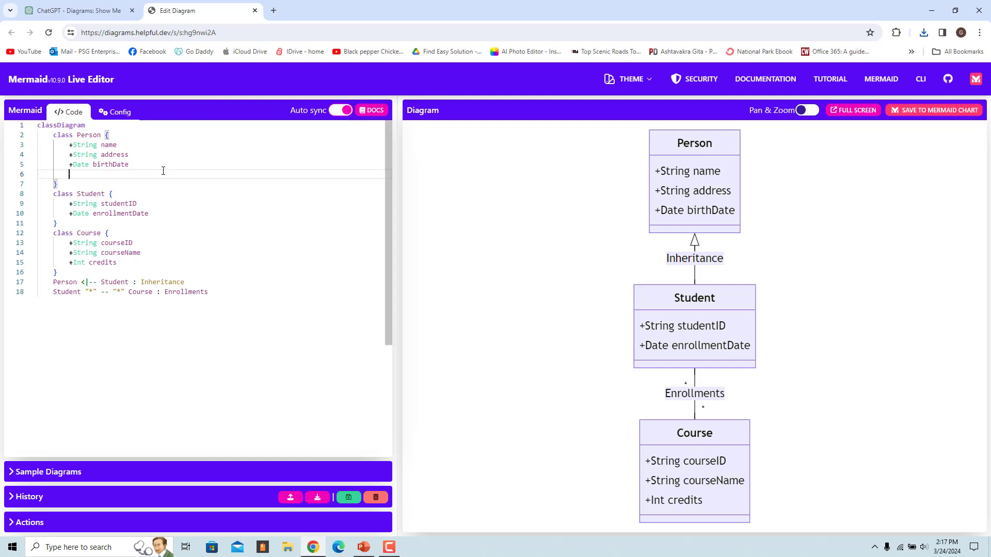
pyautogui.write('+Stri')
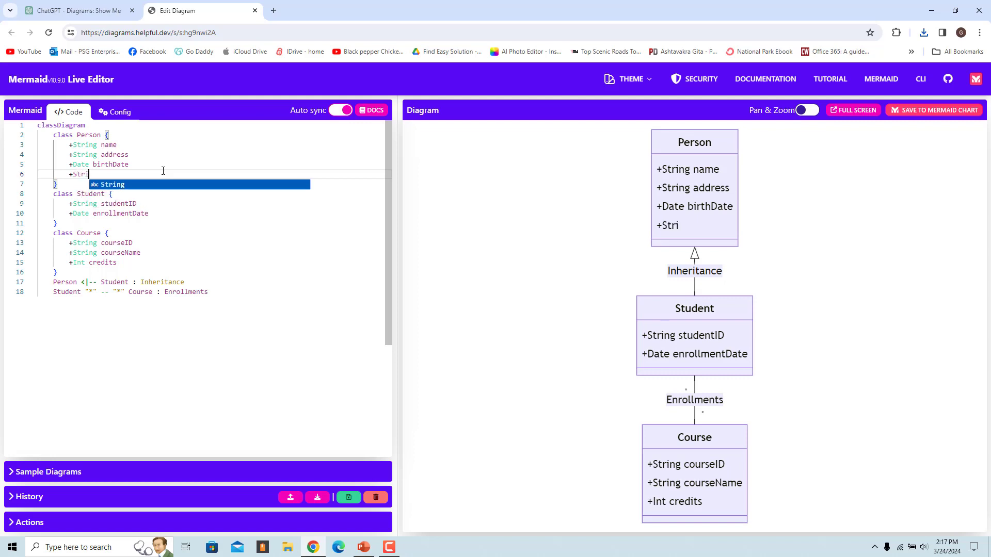
pyautogui.press('Return')
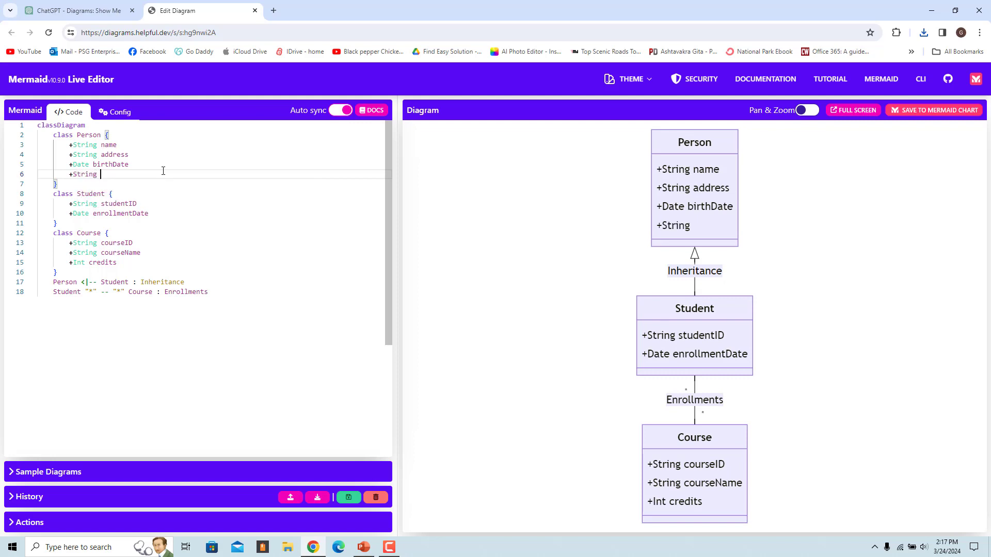
pyautogui.write('email')
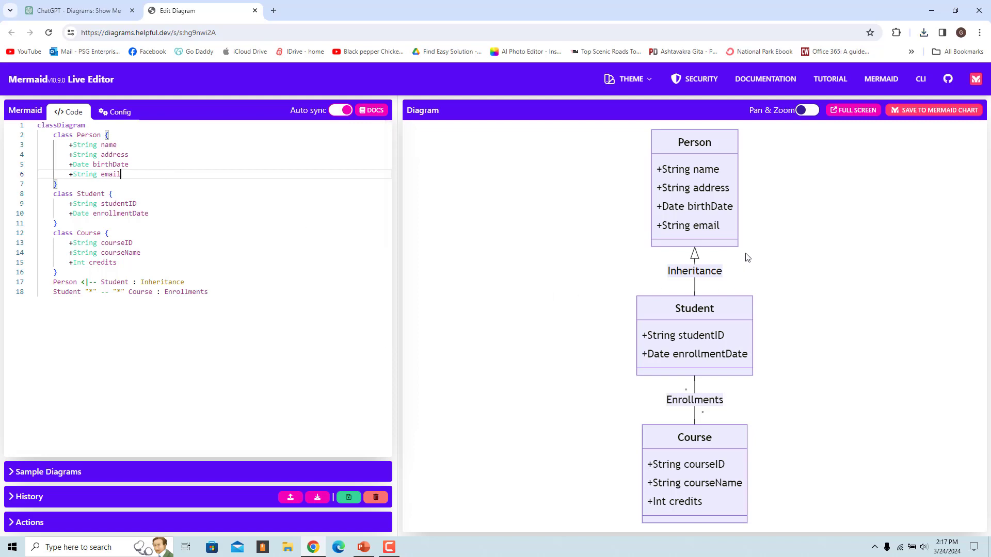
pyautogui.hotkey('ctrl', 'w')
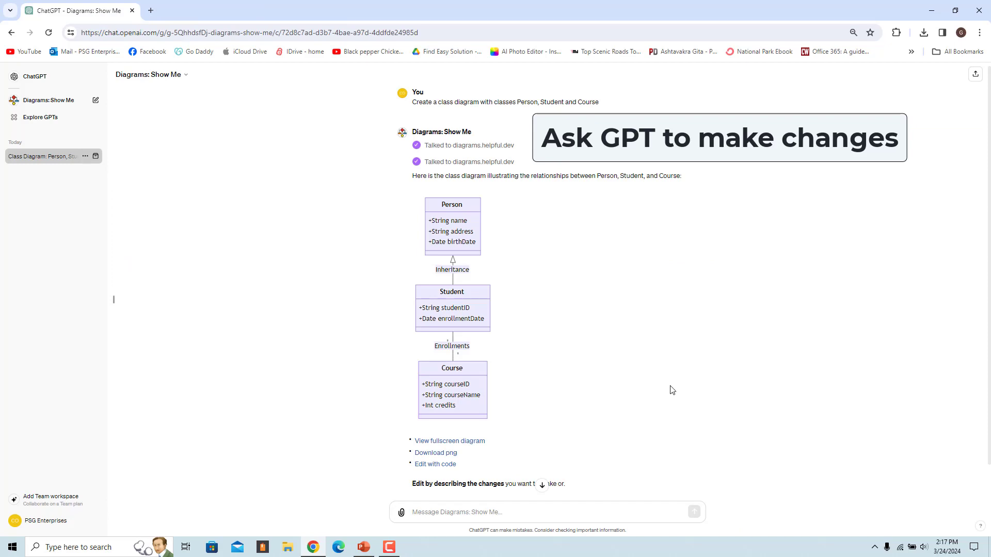
# Step: Send 'Add email to person class', then send 'Show ideas' for improvement suggestions
pyautogui.write('Add email to perso')
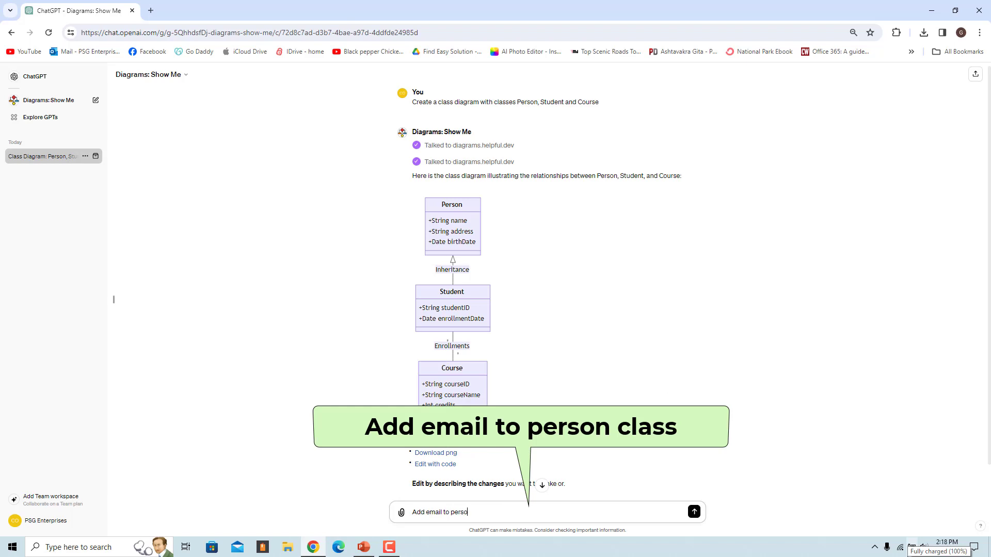
pyautogui.write('n class')
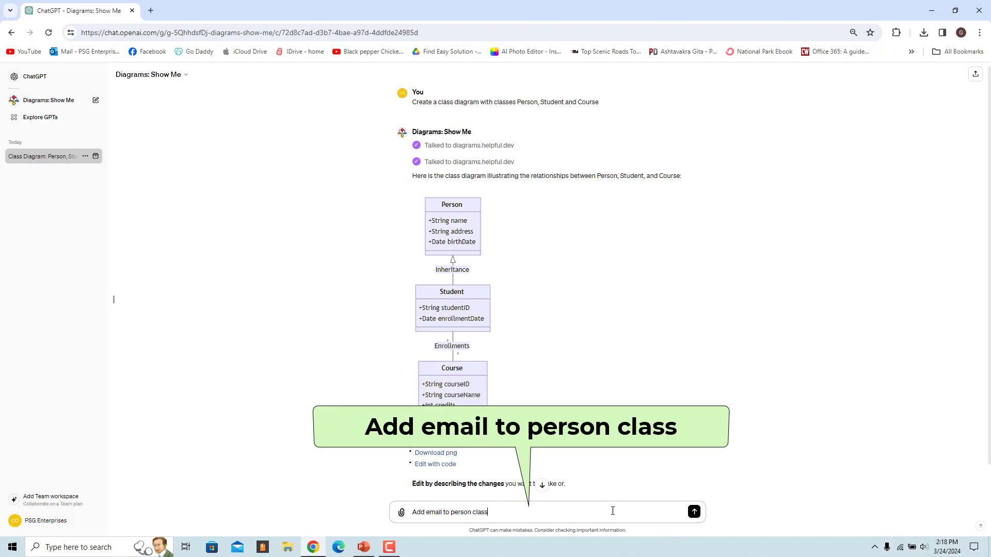
pyautogui.click(694, 512)
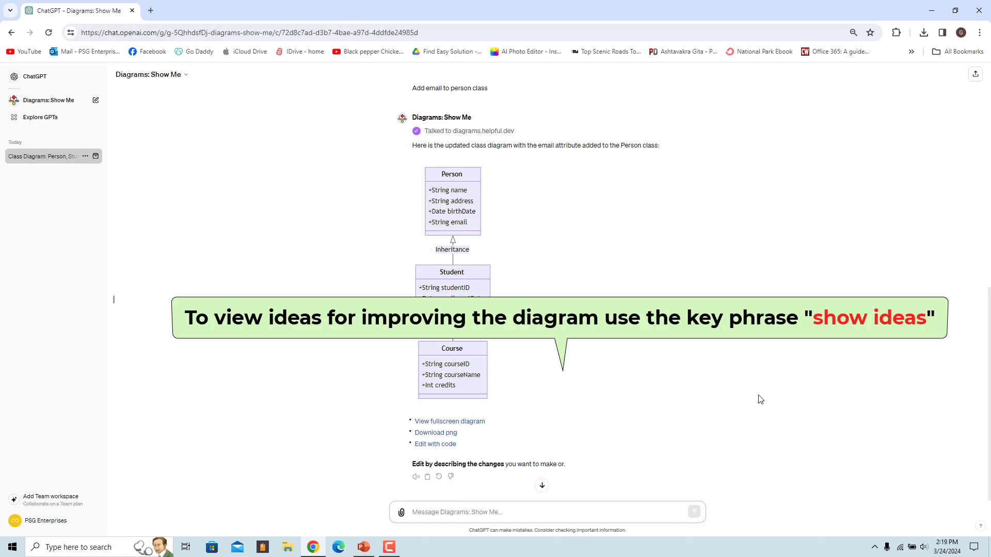
pyautogui.write('Show')
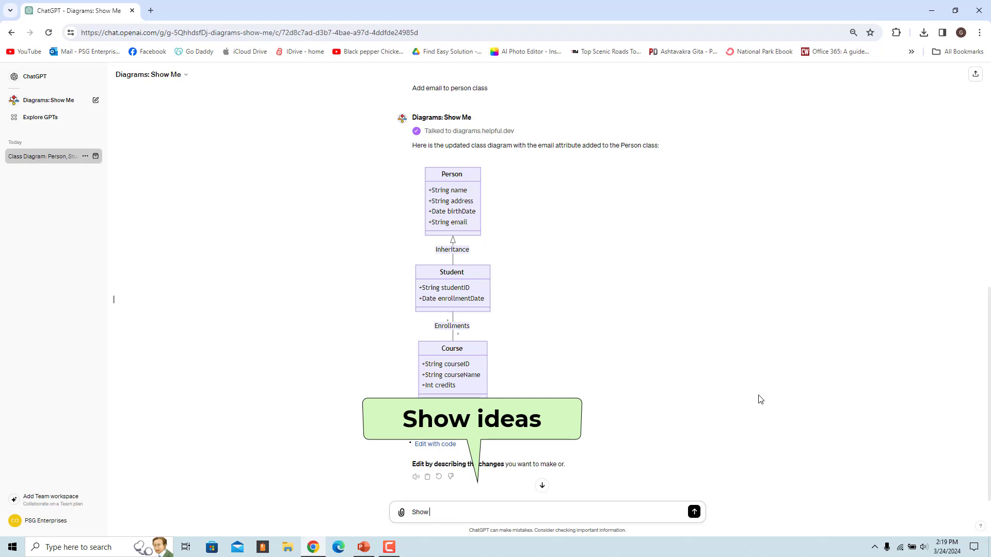
pyautogui.write(' ideas')
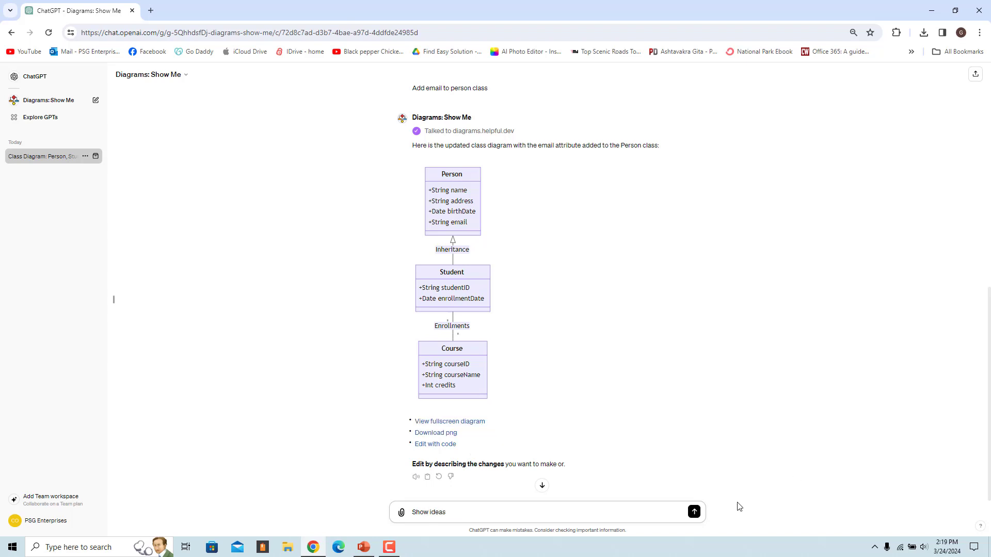
pyautogui.click(694, 513)
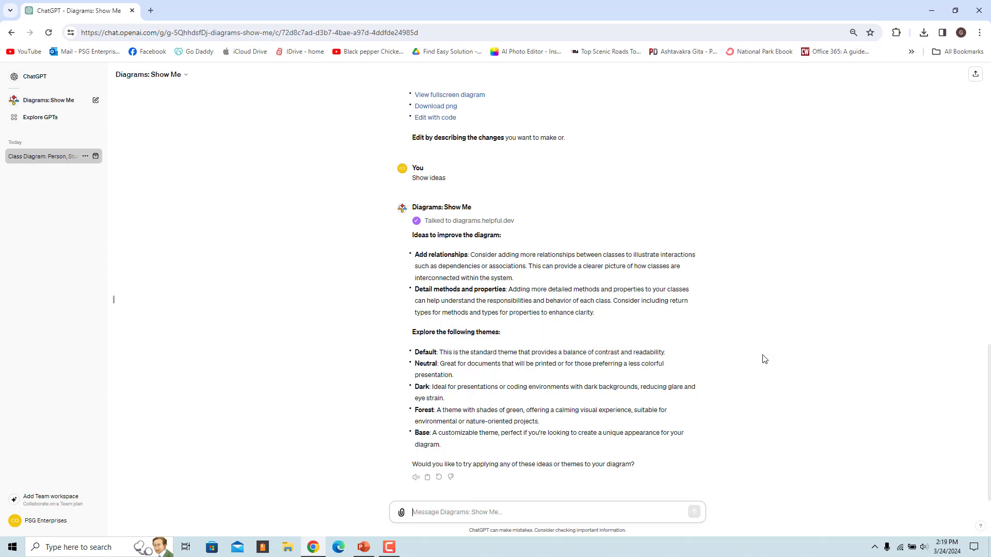
# Step: Change the diagram's config theme from 'default' to 'dark', then close the editor
pyautogui.click(430, 117)
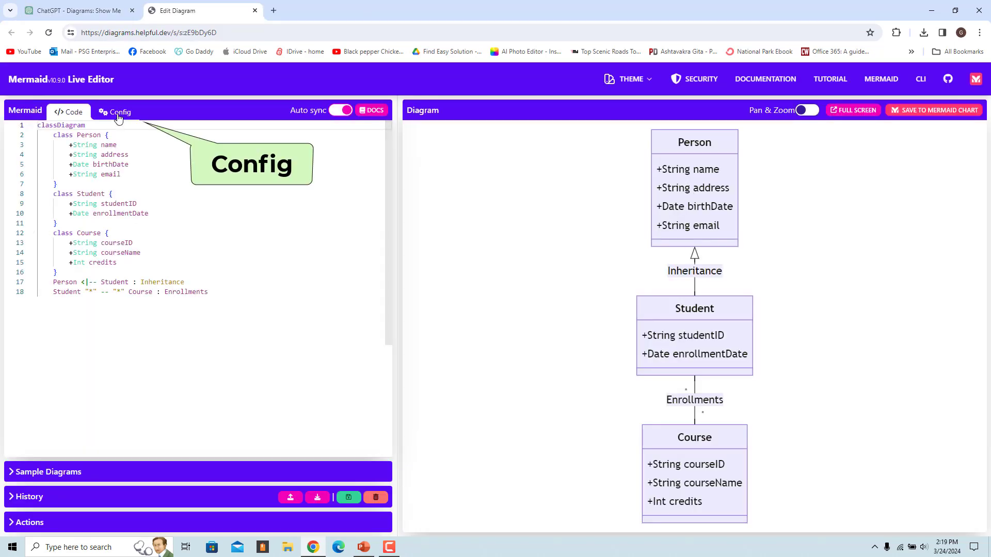
pyautogui.click(118, 114)
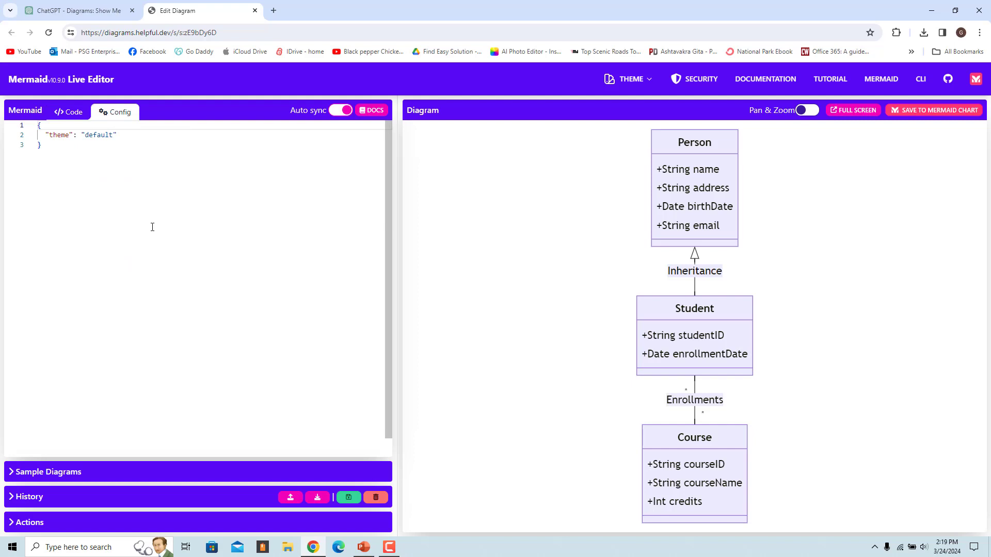
pyautogui.doubleClick(99, 135)
pyautogui.write('dark')
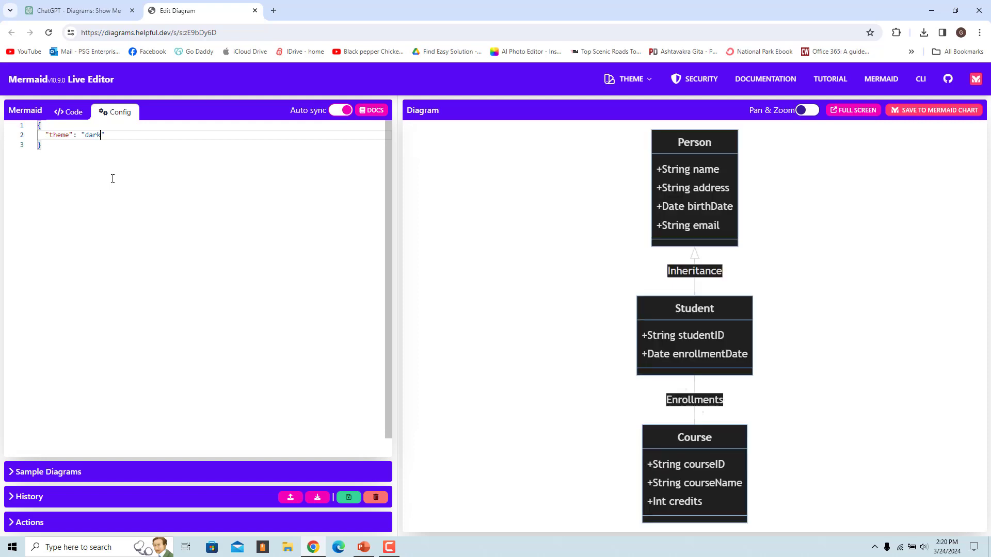
pyautogui.hotkey('ctrl', 'w')
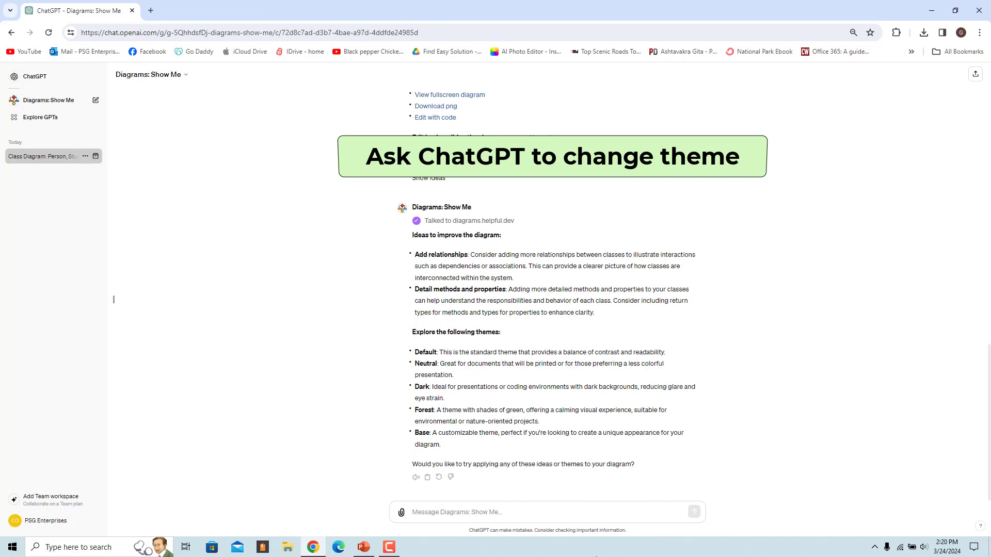
# Step: Send 'change the theme to forest' and draft 'Use PlantUML' as the next message
pyautogui.click(433, 514)
pyautogui.write('change the theme to forest')
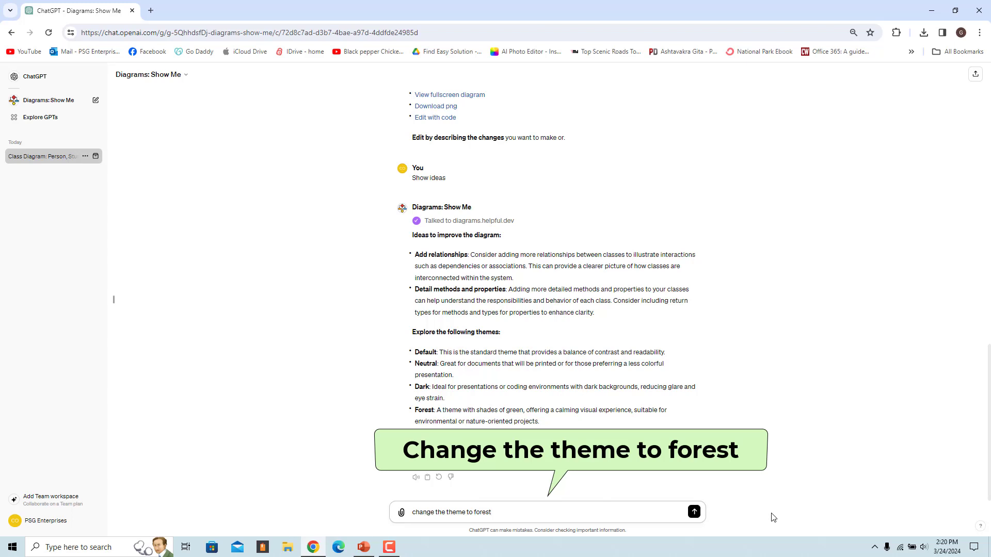
pyautogui.click(694, 513)
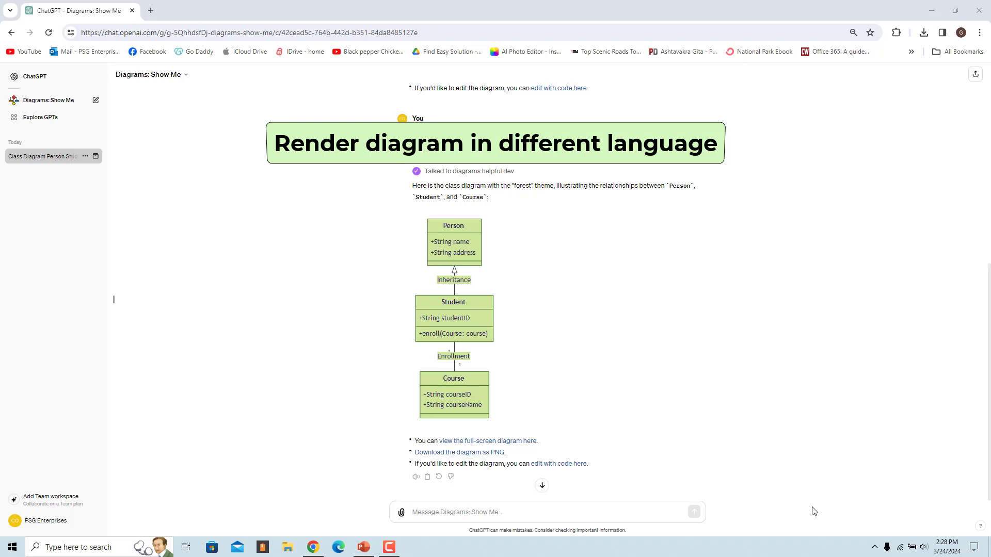
pyautogui.write('Use PlantUML')
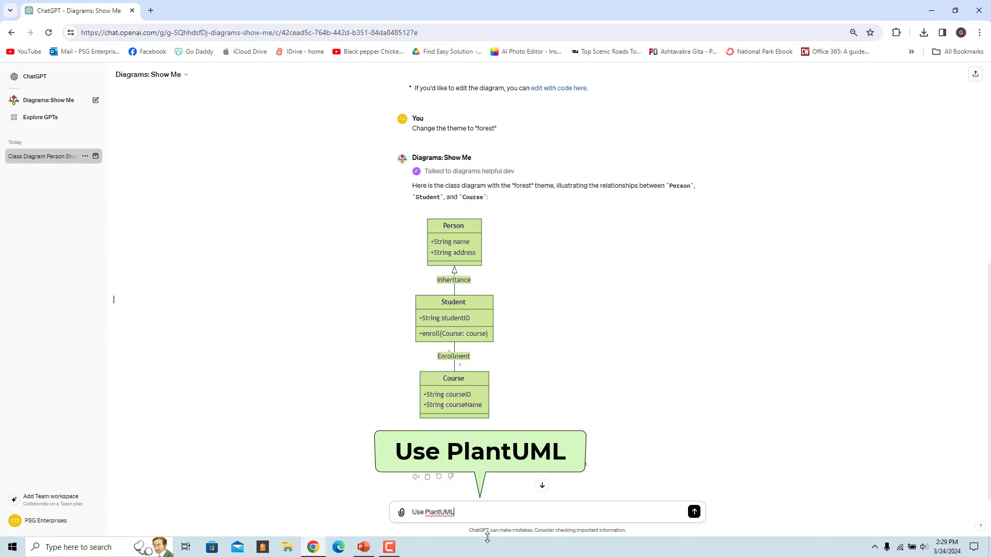
# Step: Send 'Use PlantUML', then send 'Show ideas' for the PlantUML diagram
pyautogui.press('Return')
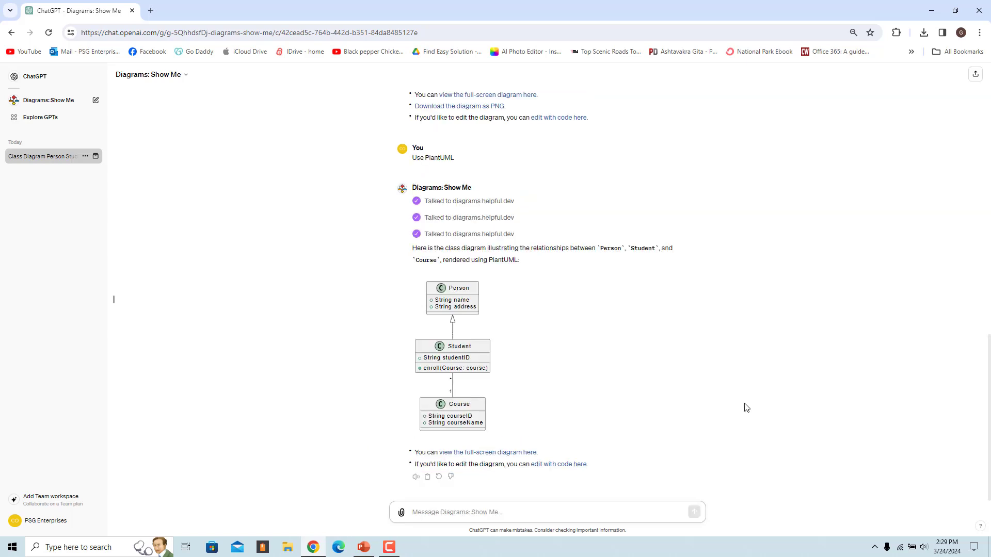
pyautogui.write('Show ideas')
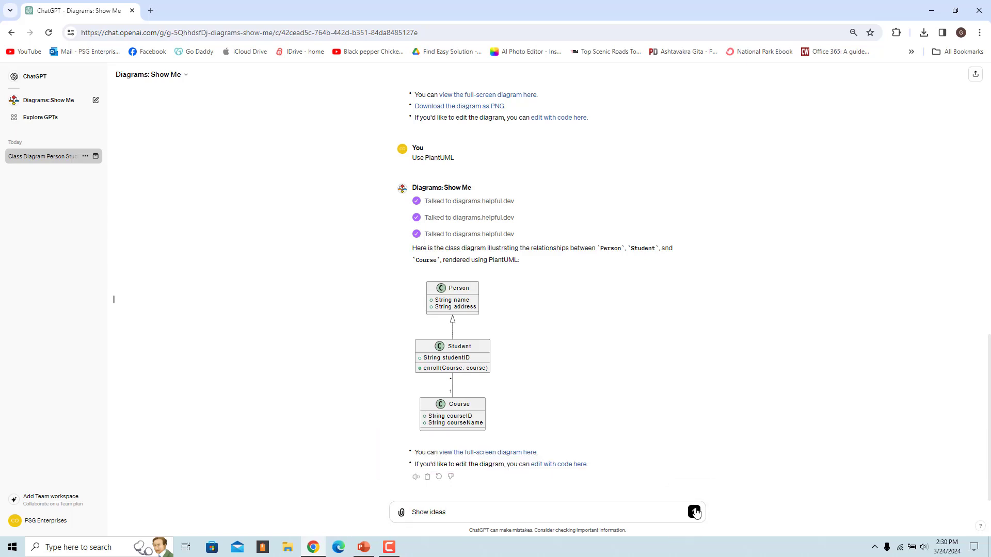
pyautogui.click(693, 511)
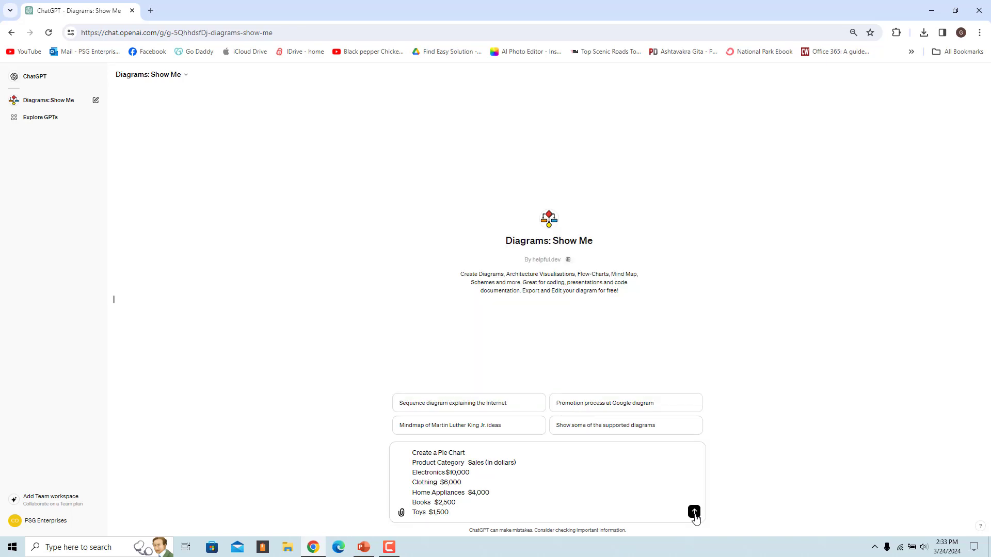
# Step: Send the Product Sales pie chart request built from the category sales figures
pyautogui.click(694, 512)
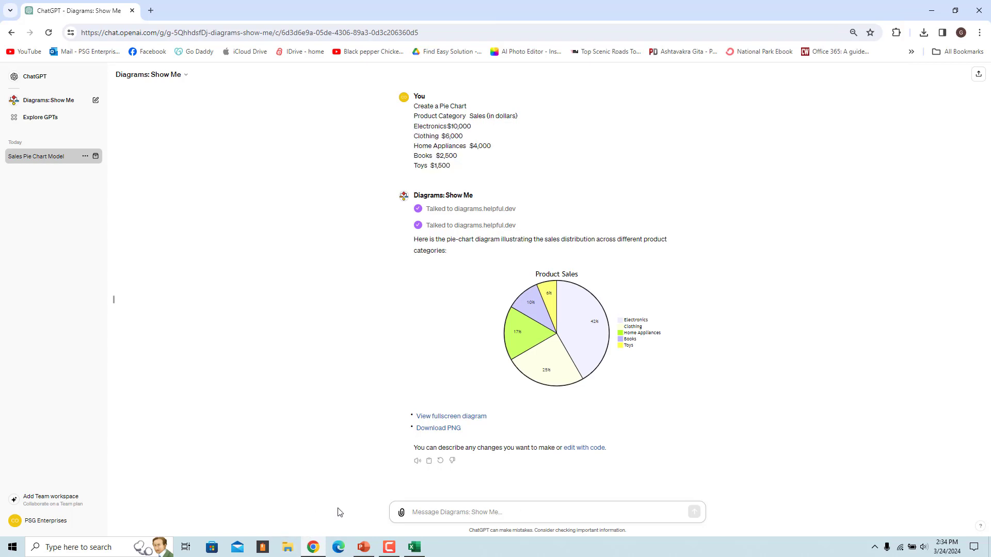
# Step: Bring up the file picker to attach a file to the message
pyautogui.click(402, 513)
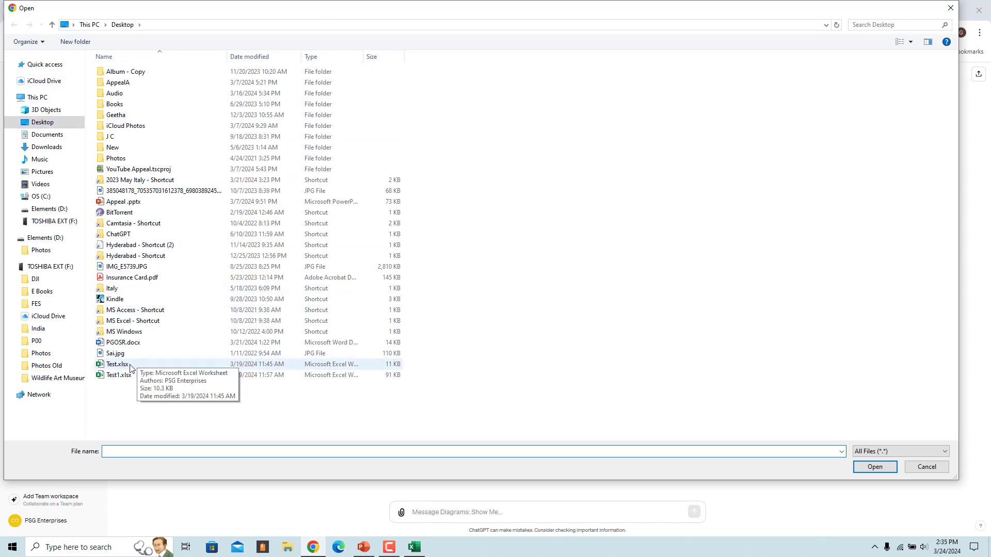
# Step: Attach Test.xlsx and send 'Create a pie chart' for it
pyautogui.doubleClick(171, 363)
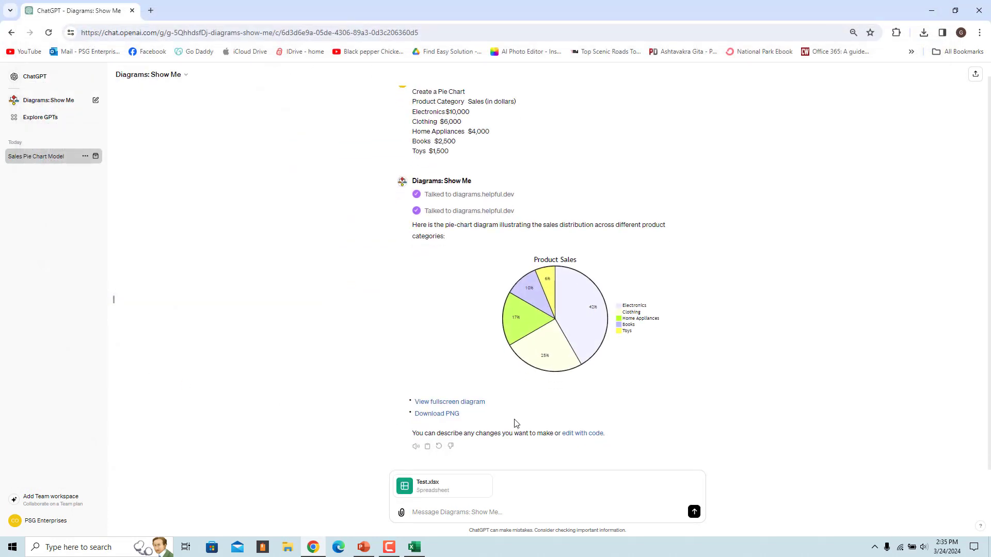
pyautogui.click(452, 511)
pyautogui.write('Create a')
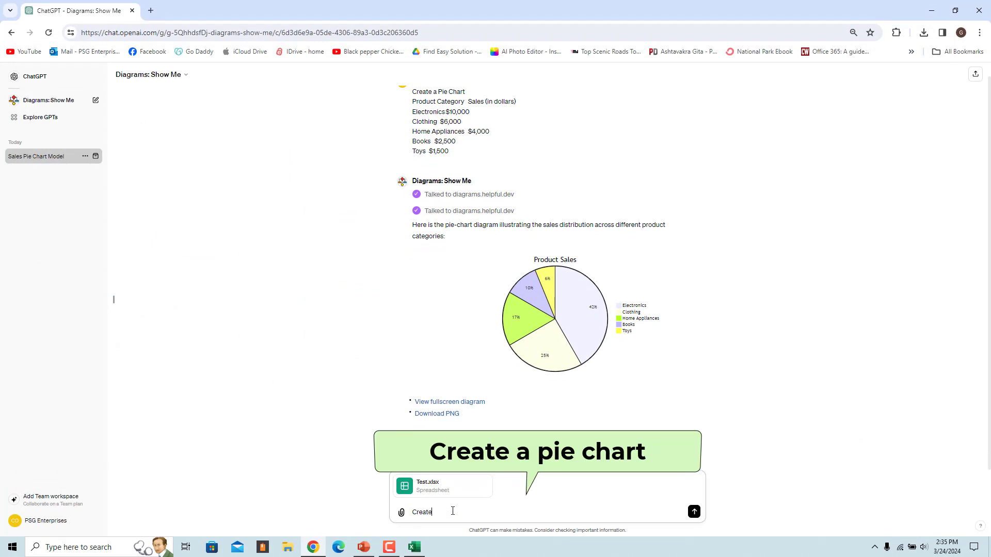
pyautogui.write(' pie chart')
pyautogui.click(694, 511)
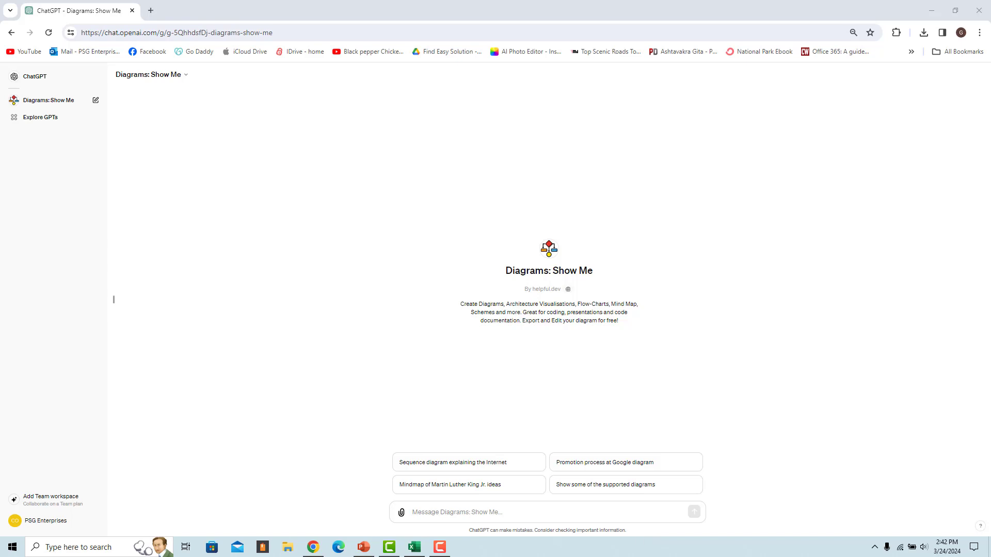
# Step: Attach the order spreadsheet Test1.xlsx and send 'Create a pie chart' for sales by category
pyautogui.click(415, 547)
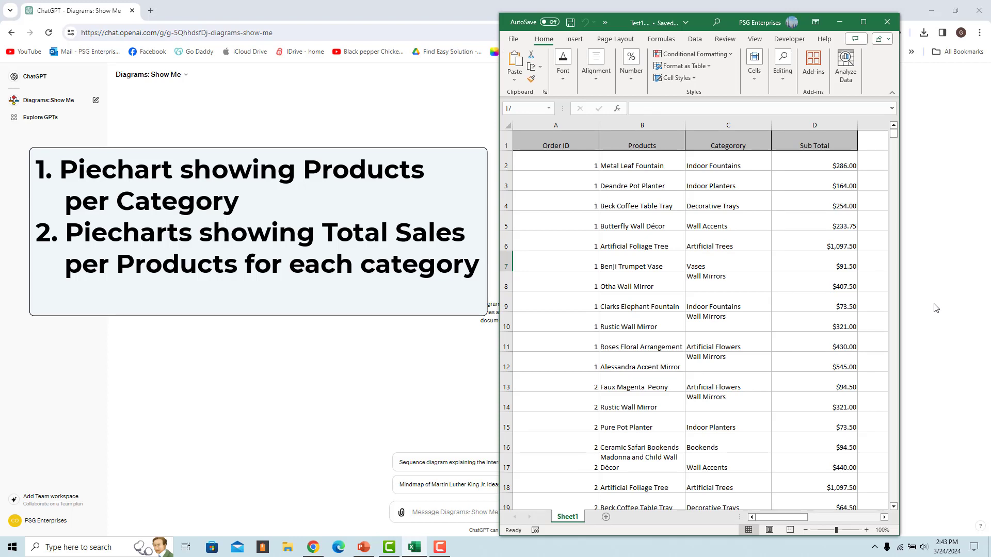
pyautogui.click(935, 308)
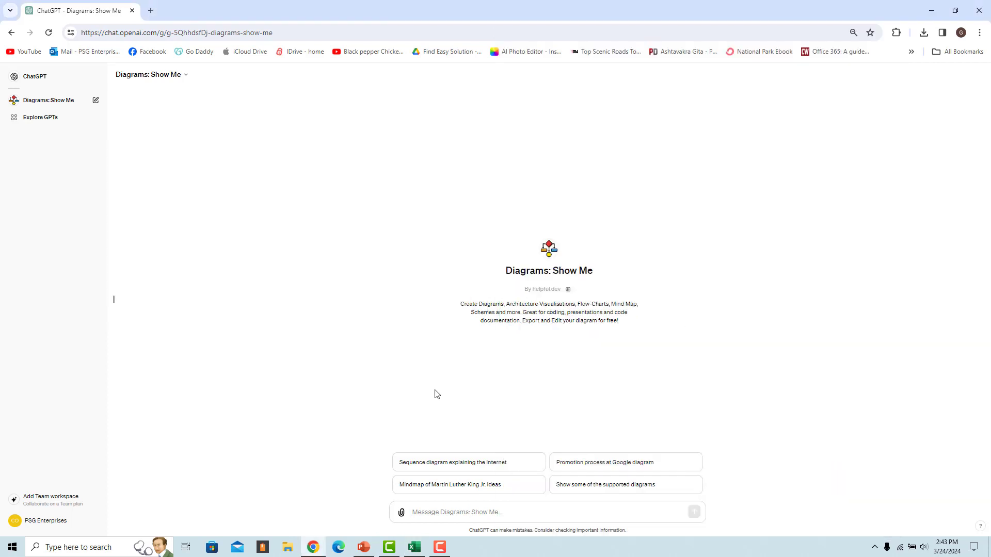
pyautogui.click(399, 517)
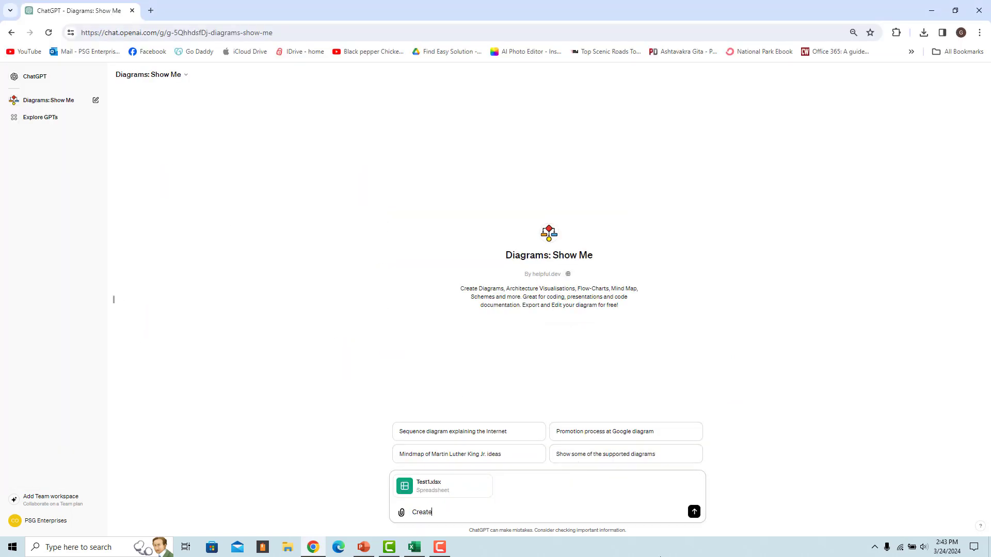
pyautogui.write('ate a p')
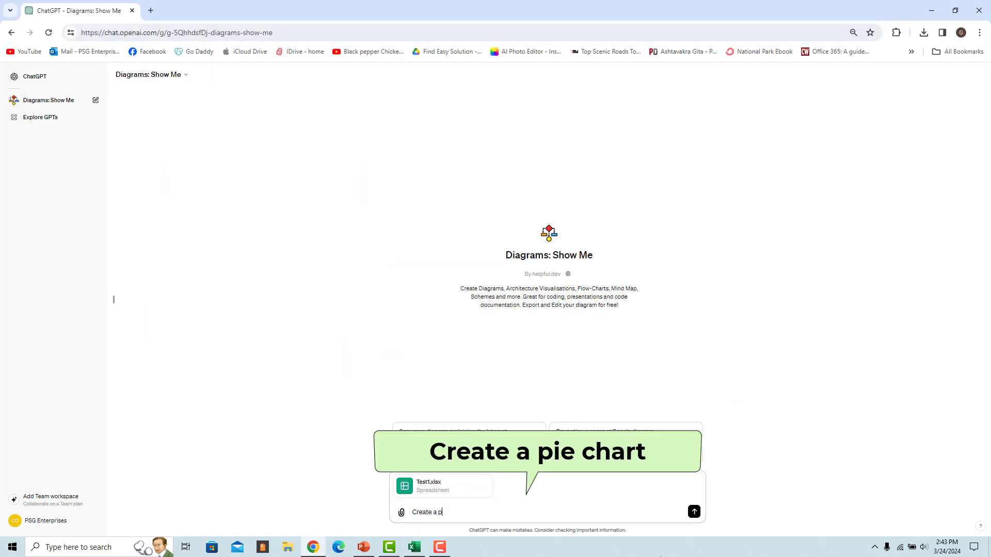
pyautogui.write('ie chart')
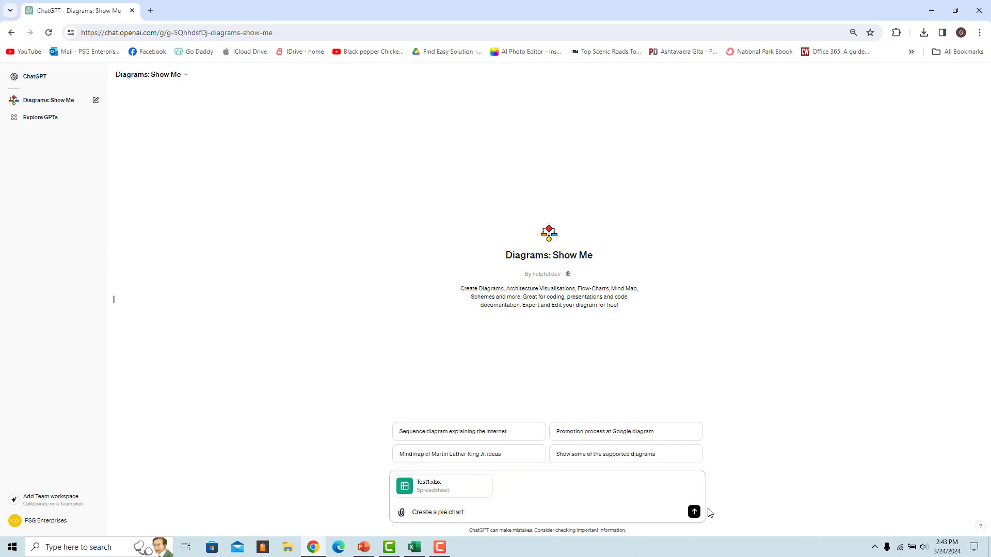
pyautogui.click(693, 511)
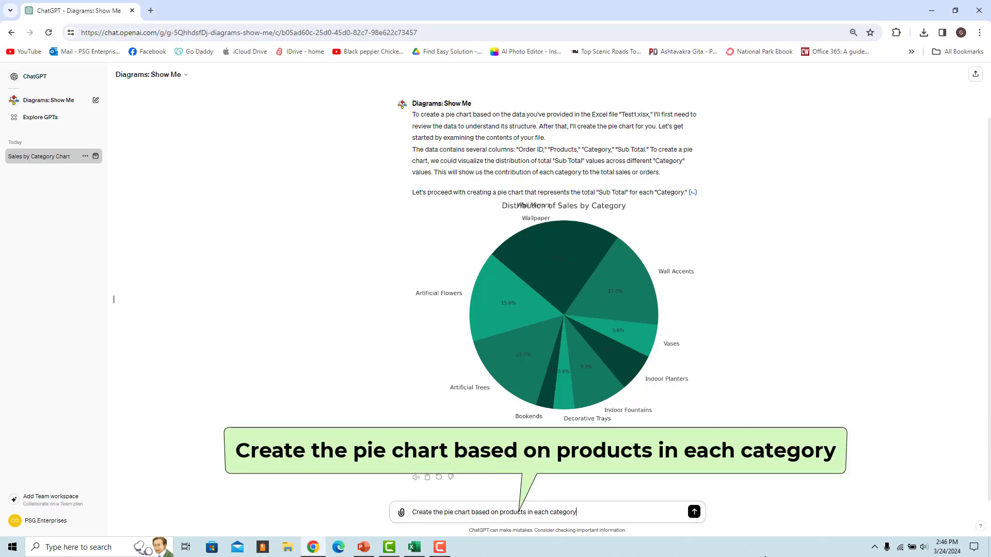
# Step: Request pie charts of product counts per category and of product sales within each category
pyautogui.click(693, 512)
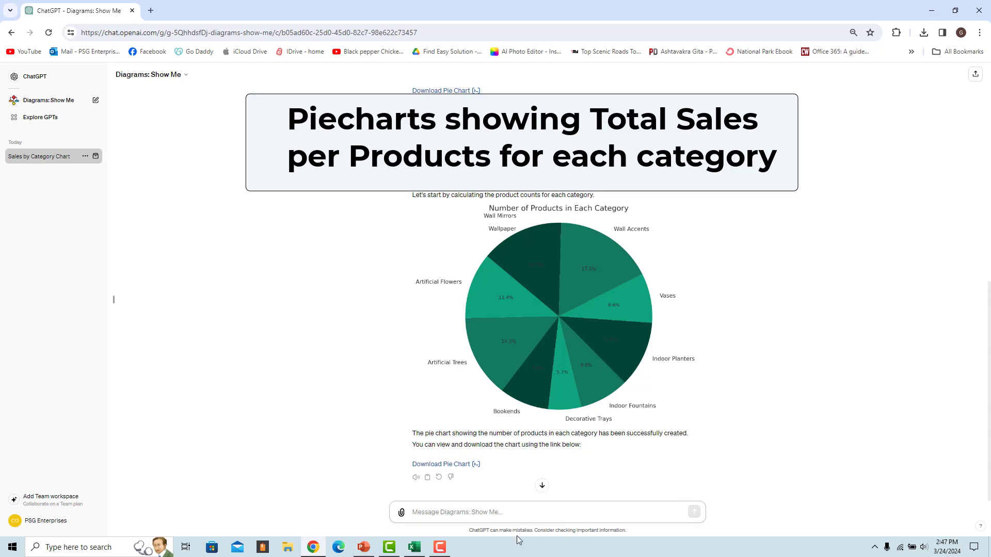
pyautogui.write('Create pie charts one for each category based on product sales')
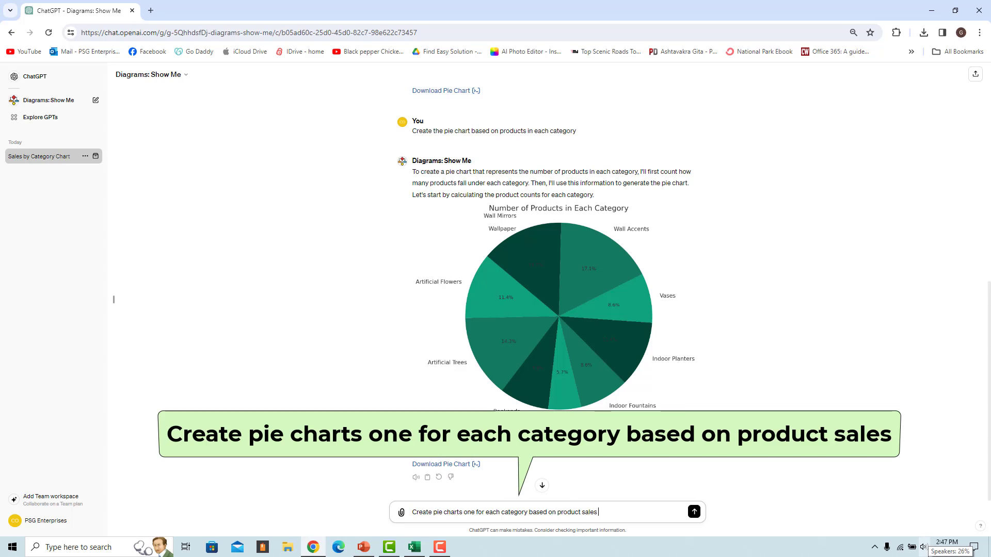
pyautogui.click(693, 512)
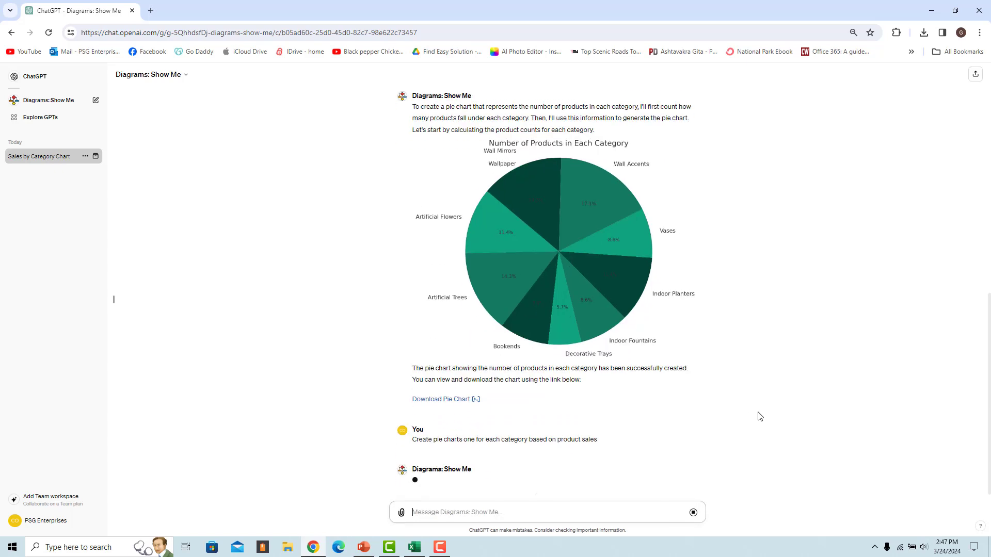
# Step: Save the Artificial Flowers Sales Distribution chart as a PNG image
pyautogui.scroll(-15, 772, 458)
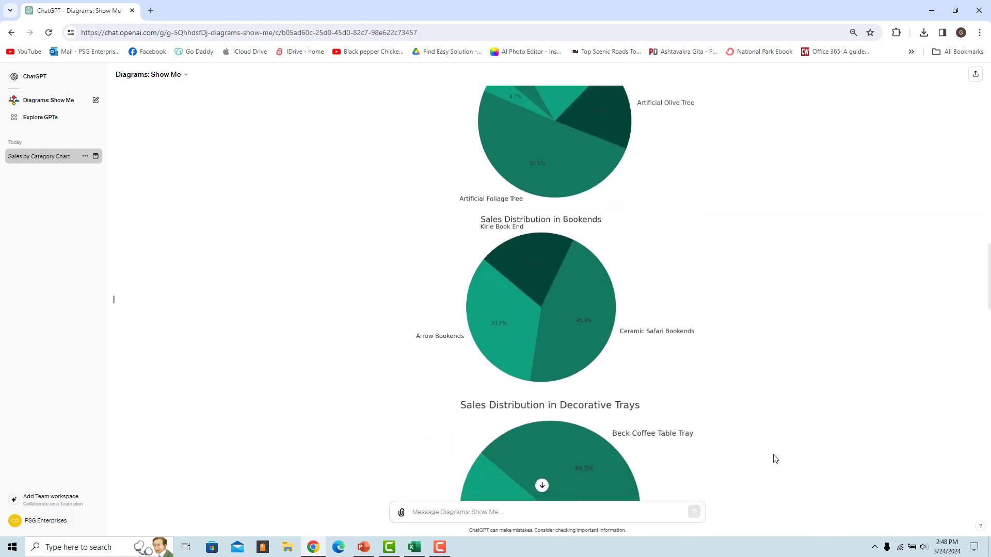
pyautogui.scroll(-15, 774, 459)
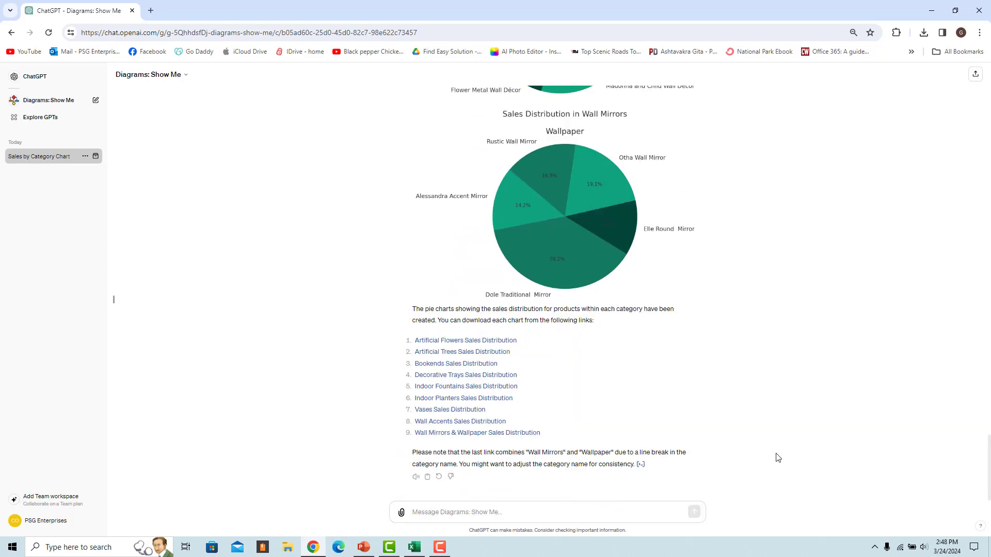
pyautogui.click(489, 342)
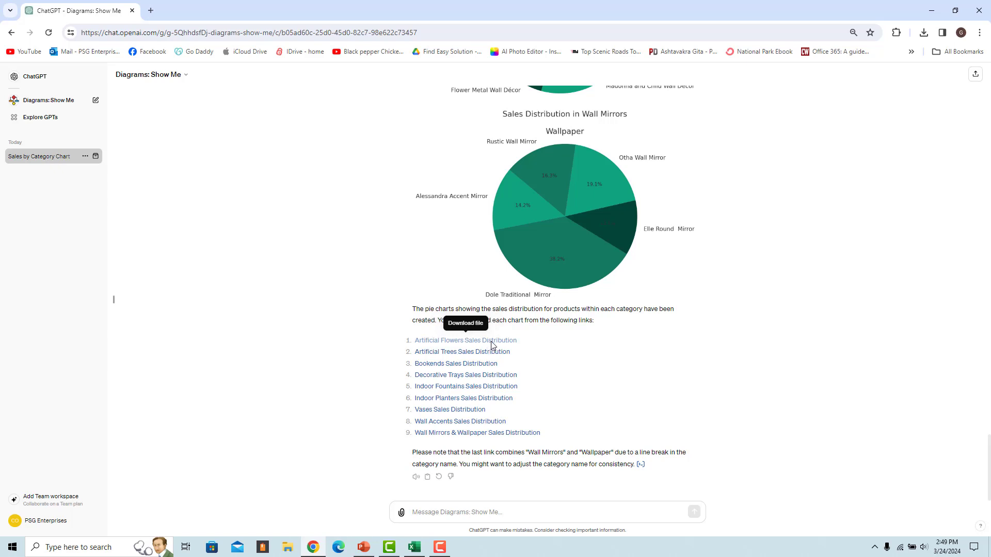
pyautogui.click(865, 471)
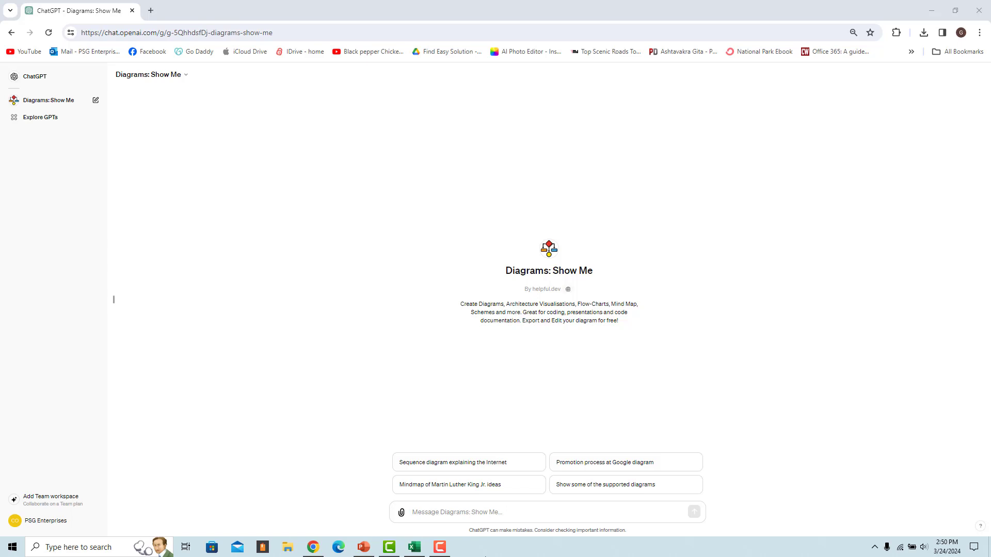
# Step: Request 'Show me a graph diagram of the photosynthesis process'
pyautogui.click(408, 512)
pyautogui.write('Show me a graph diagram of the photosynthesis process')
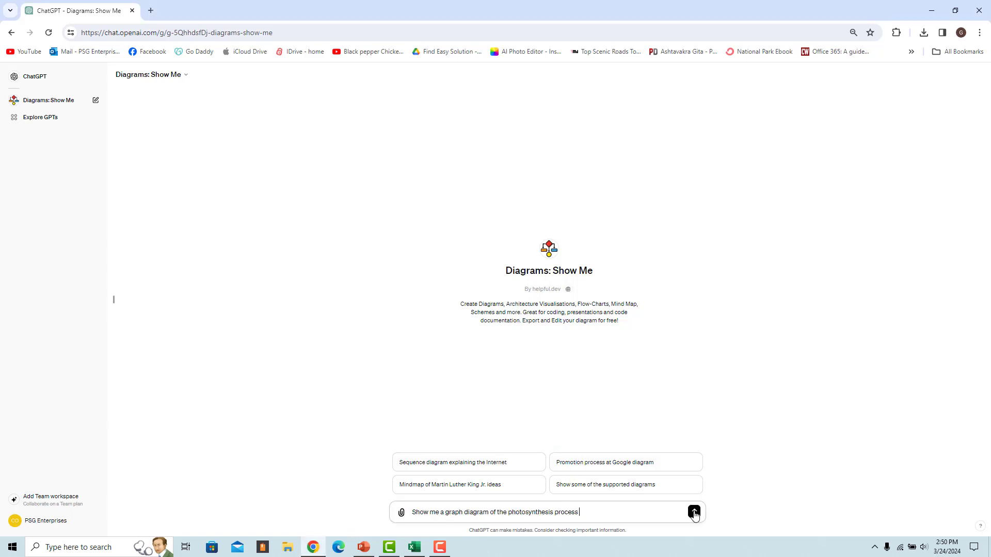
pyautogui.press('Return')
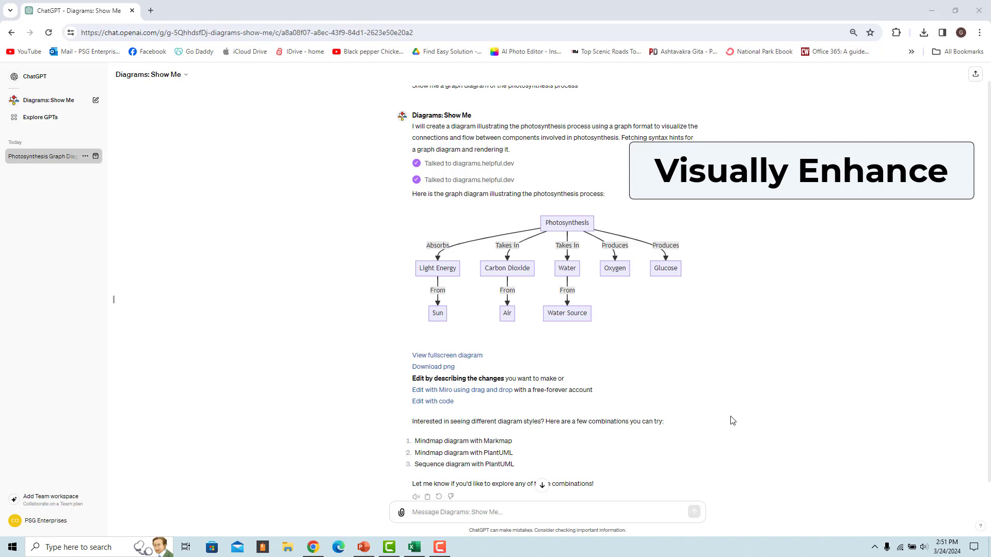
# Step: Ask to visually enhance the photosynthesis diagram using symbols
pyautogui.scroll(-1, 730, 419)
pyautogui.write('Visually enhance using symbols')
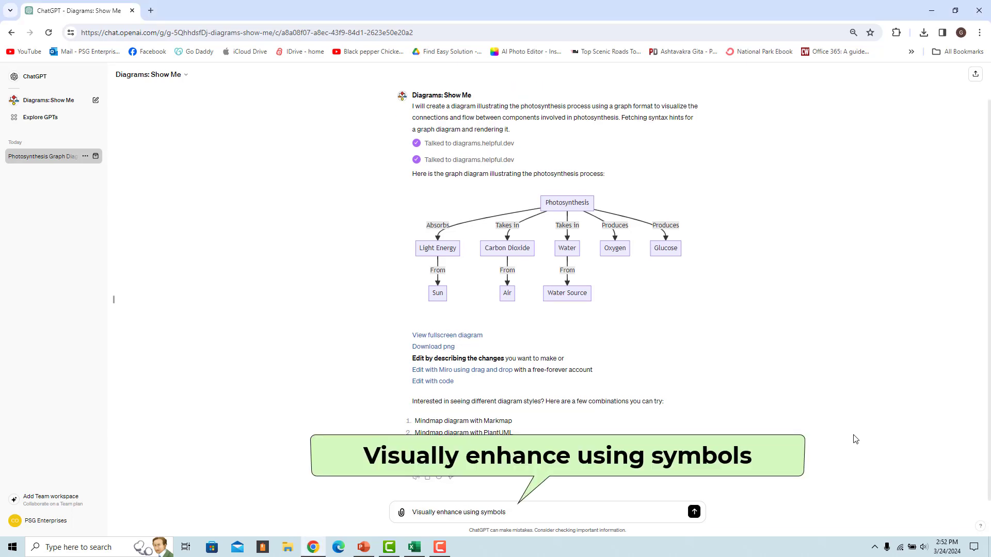
pyautogui.click(694, 512)
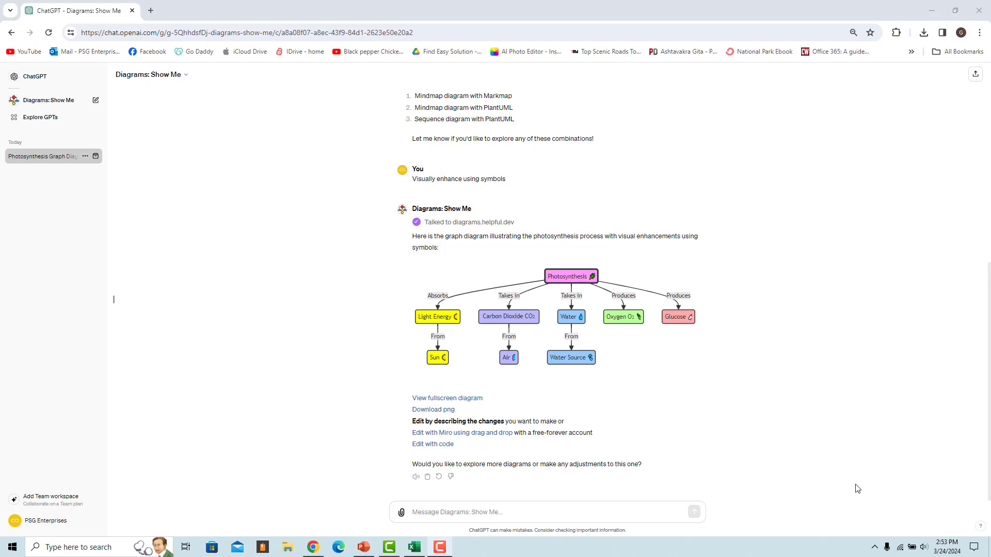
# Step: Ask for a 'More detailed diagram' of photosynthesis
pyautogui.click(526, 516)
pyautogui.write('More detailed diagram')
pyautogui.press('Return')
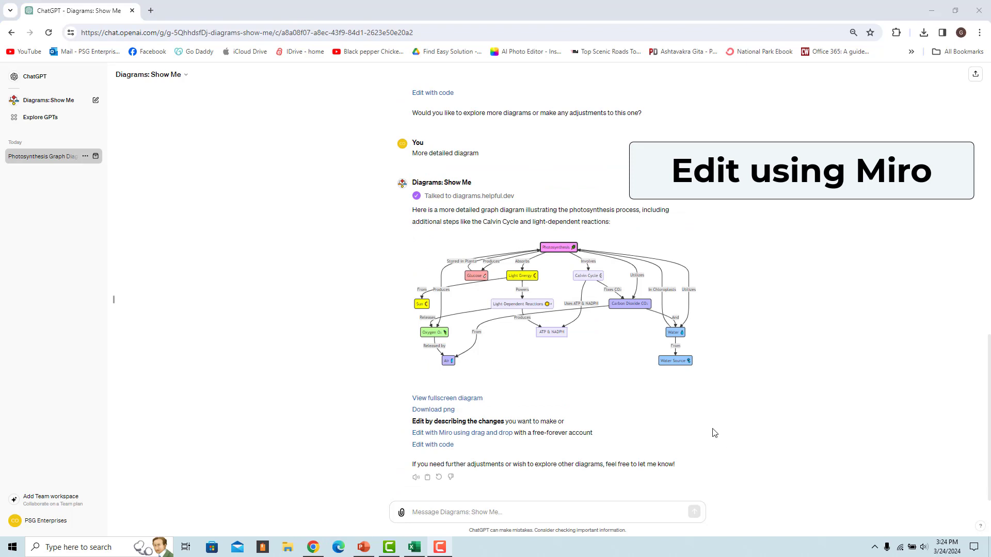
# Step: Open the diagram in Miro, reposition the Sun, Oxygen O₂ and Air nodes, and view export options
pyautogui.click(445, 434)
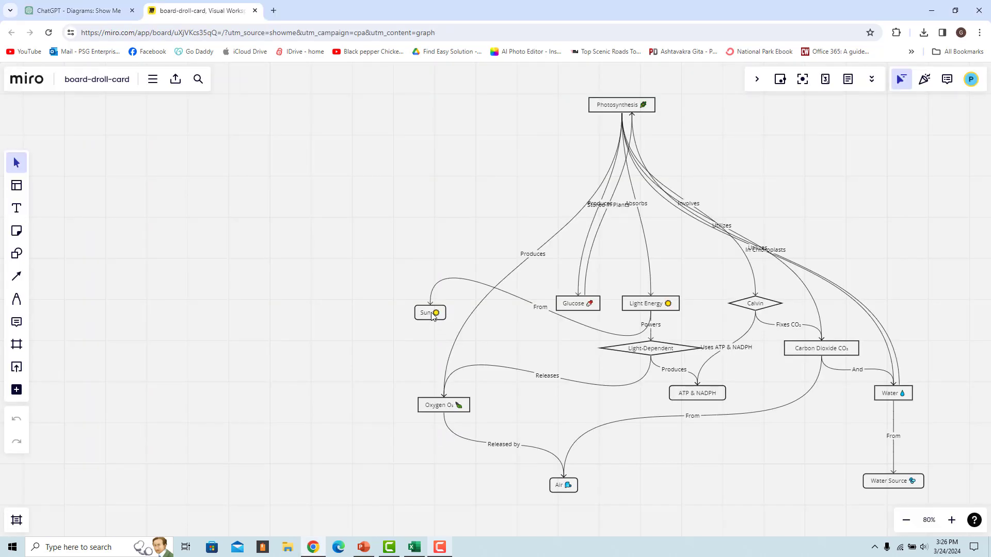
pyautogui.moveTo(432, 316); pyautogui.dragTo(346, 299)
pyautogui.moveTo(432, 410); pyautogui.dragTo(321, 413)
pyautogui.moveTo(554, 487); pyautogui.dragTo(562, 510)
pyautogui.moveTo(891, 393); pyautogui.dragTo(925, 316)
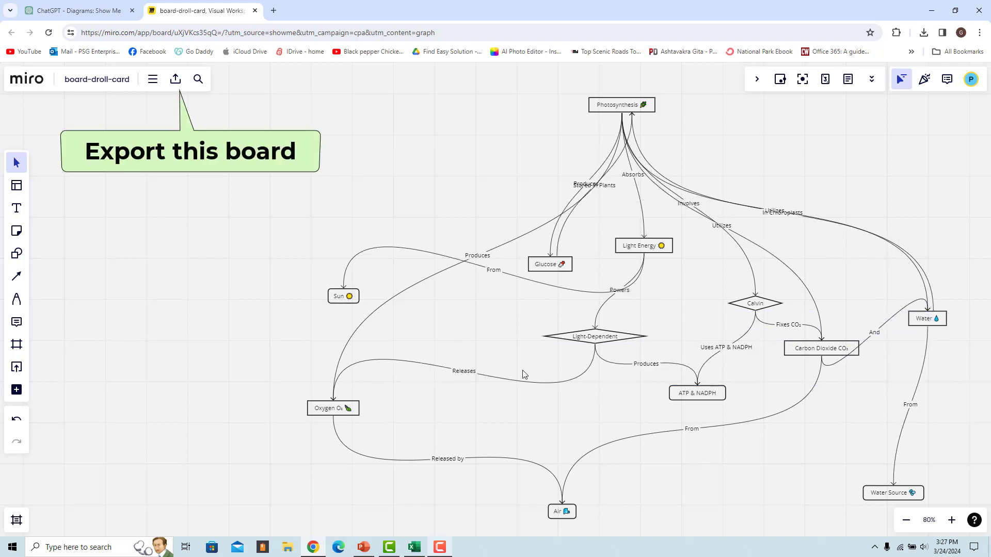
pyautogui.click(175, 81)
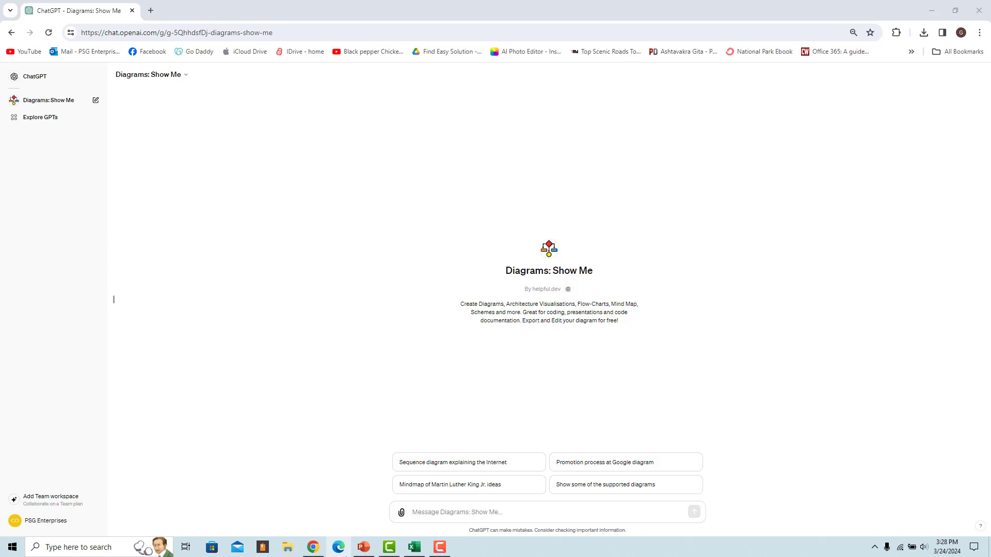
# Step: Send 'Create a Flowchart for website user login'
pyautogui.hotkey('ctrl', 'v')
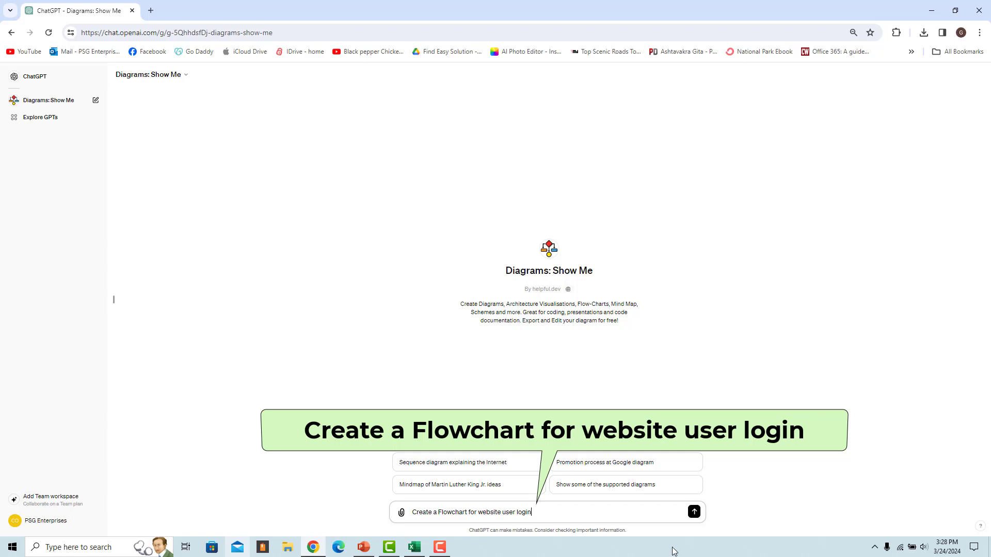
pyautogui.click(693, 512)
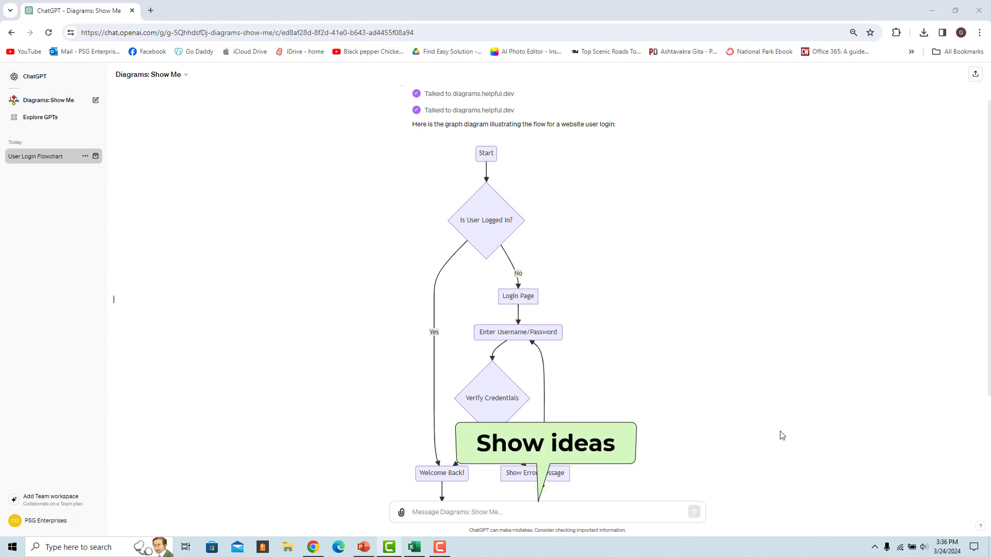
# Step: Send 'show ideas' to get suggestions for improving the login flowchart
pyautogui.click(559, 513)
pyautogui.write('show')
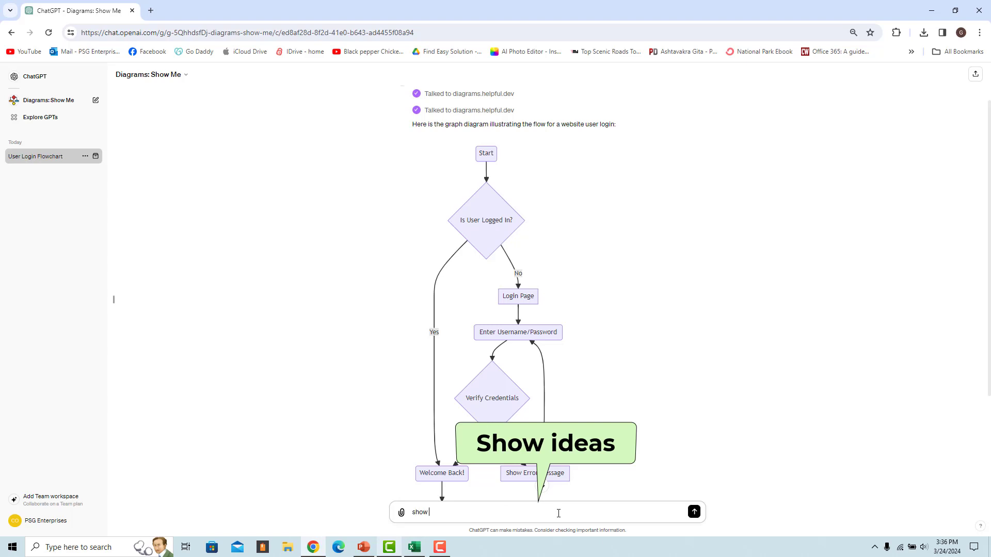
pyautogui.write('ideas')
pyautogui.press('Return')
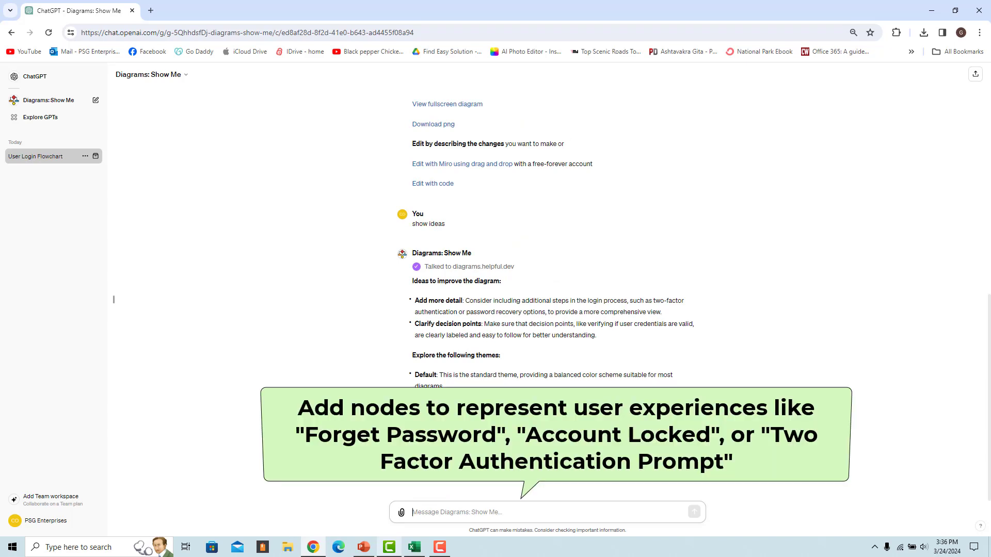
# Step: Request Forgot Password, Account Locked and Two-Factor Authentication nodes, then draft a colours-and-shapes request
pyautogui.hotkey('ctrl', 'v')
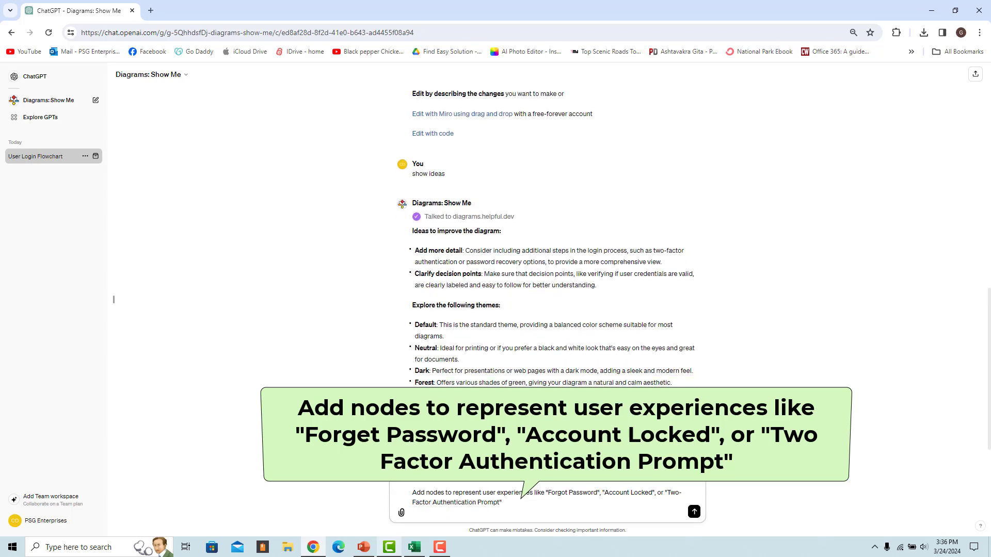
pyautogui.scroll(1, 546, 233)
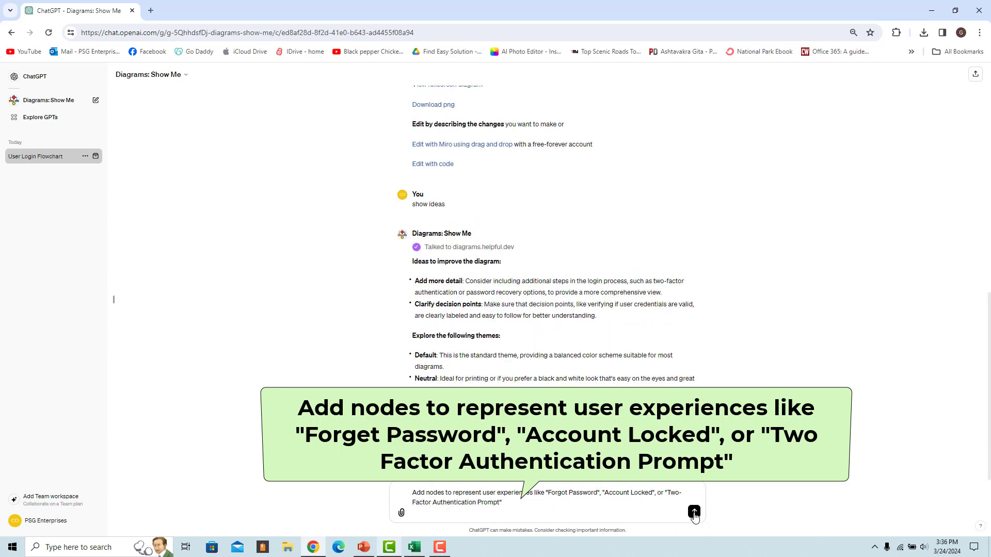
pyautogui.click(694, 513)
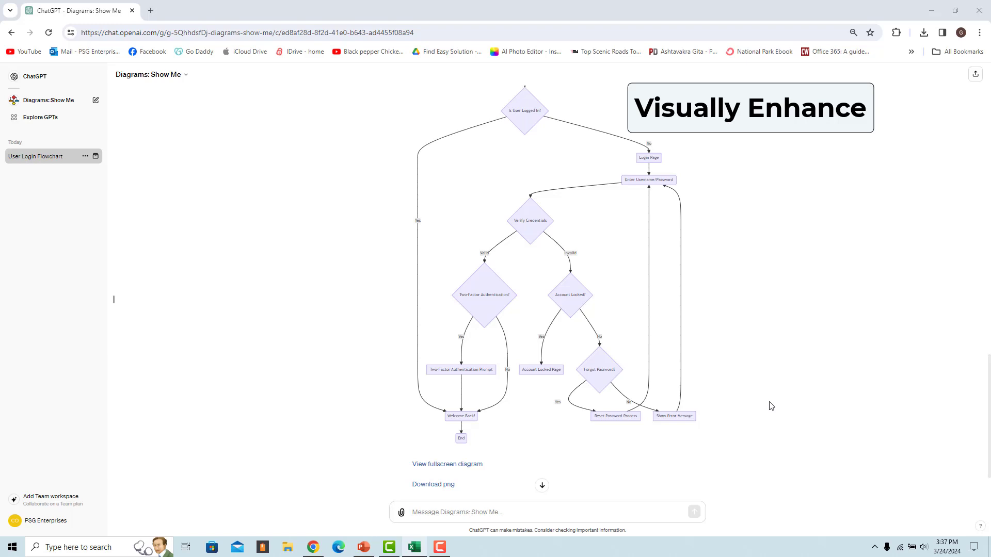
pyautogui.hotkey('ctrl', 'v')
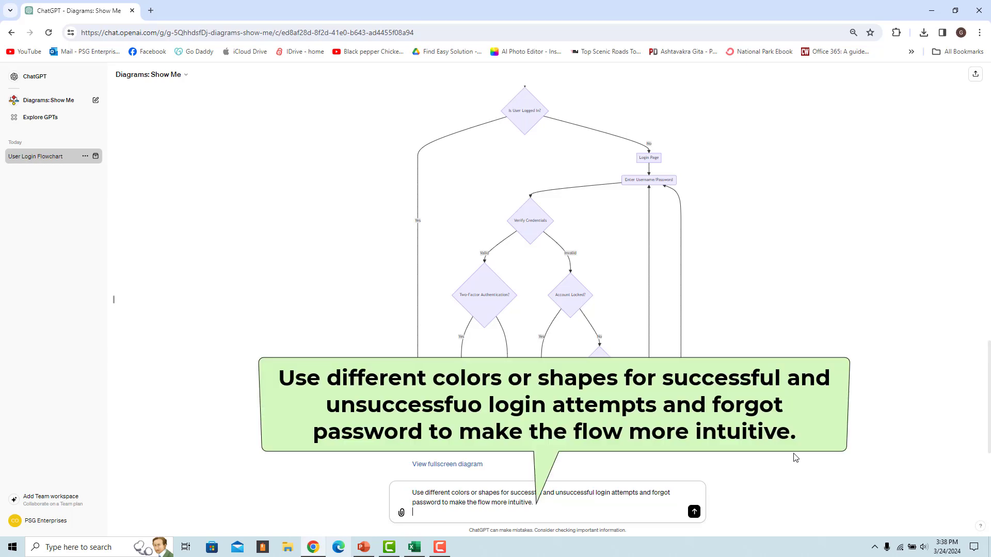
# Step: Send the request to colour-code successful, failed and forgot-password paths with distinct shapes
pyautogui.click(693, 511)
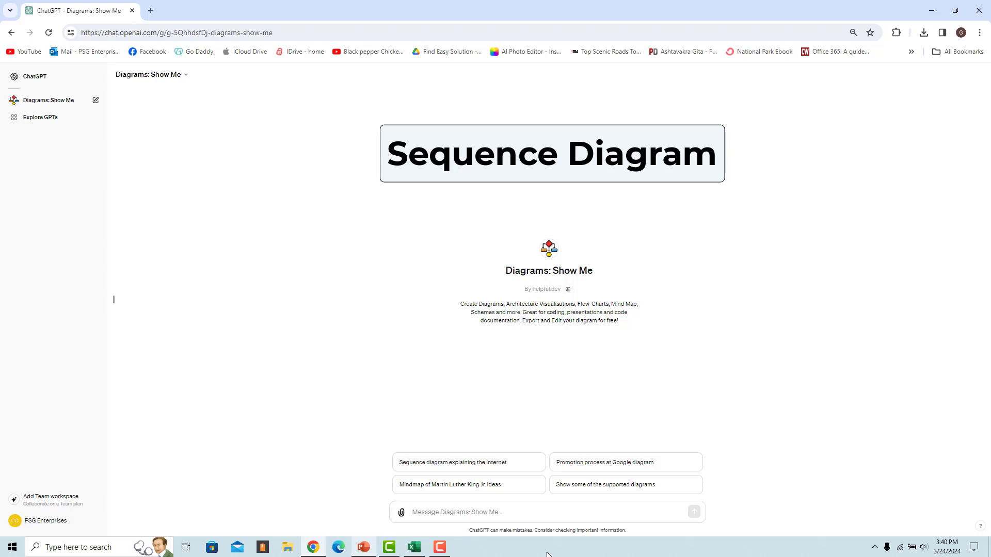
# Step: Send an online shopping sequence diagram request, then the Lord of the Rings characters mindmap request
pyautogui.click(416, 514)
pyautogui.hotkey('ctrl', 'v')
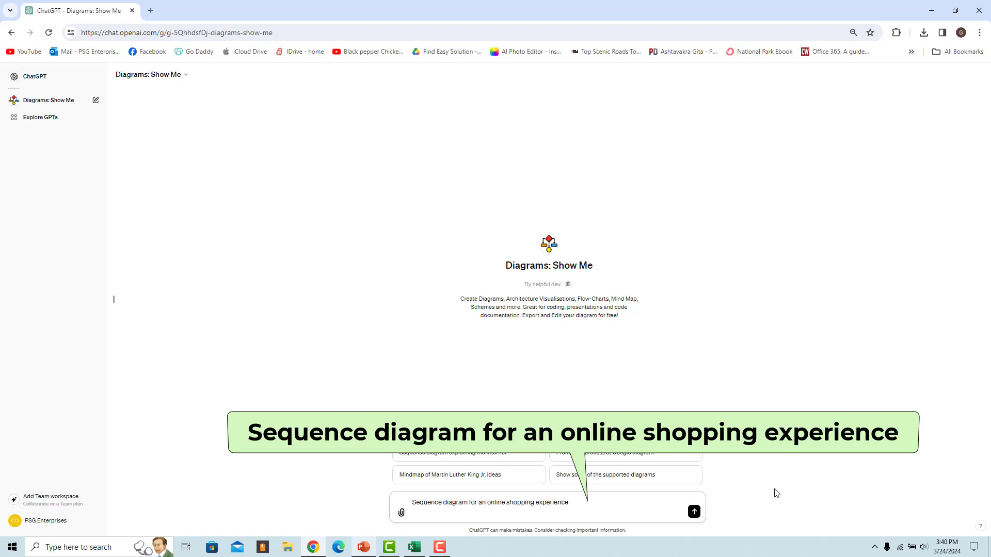
pyautogui.click(694, 511)
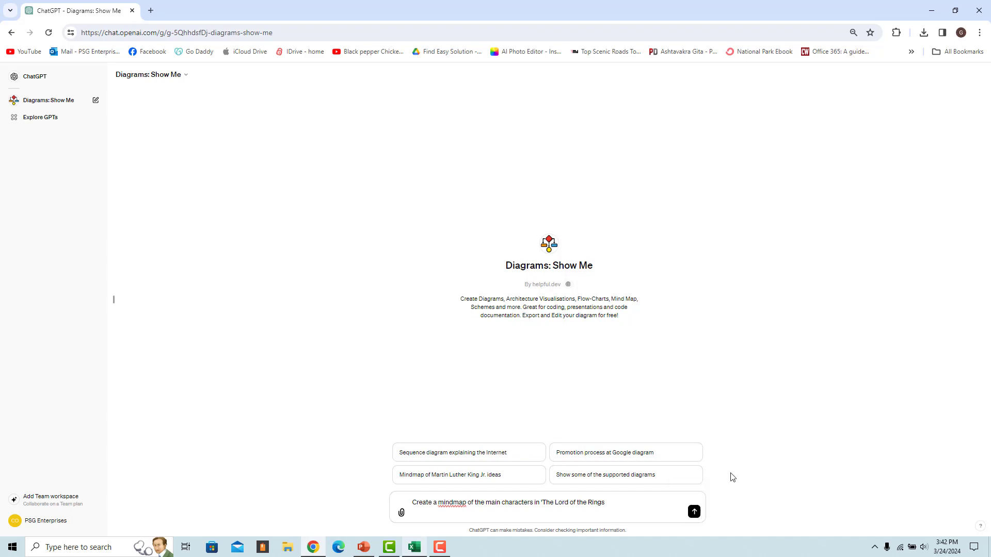
pyautogui.click(694, 512)
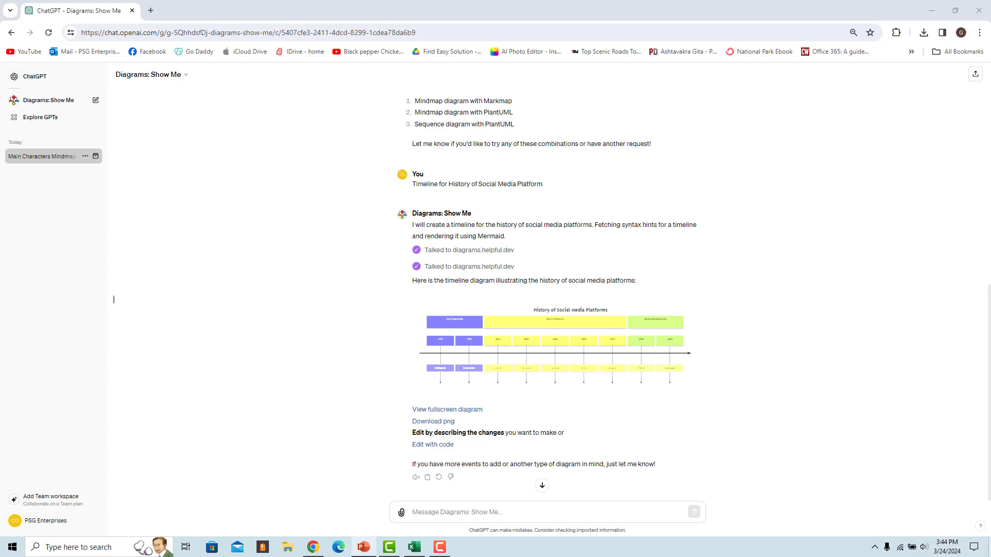
# Step: Request Gantt charts for a home construction timeline and the event-planning task list, then view Excel's Sheet2 table
pyautogui.hotkey('ctrl', 'v')
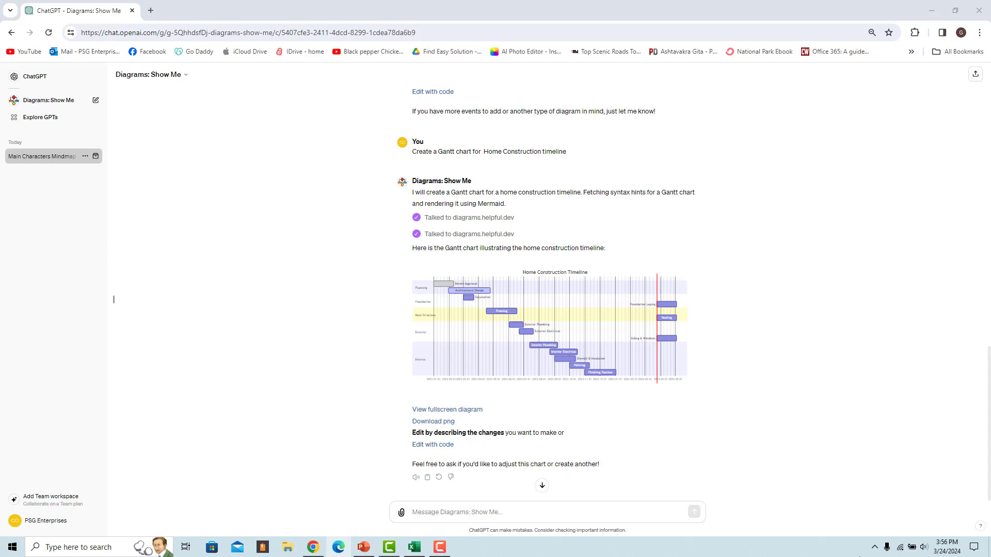
pyautogui.hotkey('ctrl', 'v')
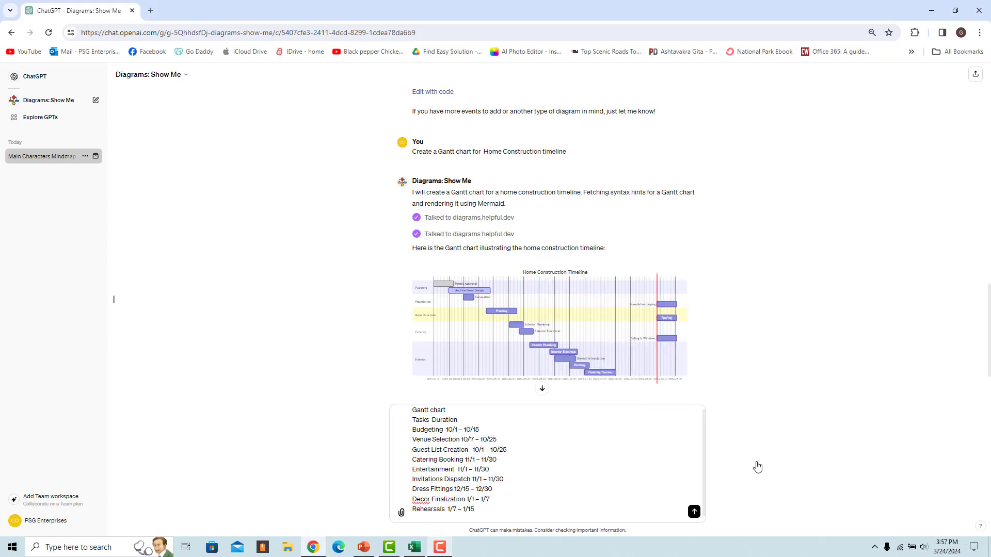
pyautogui.press('Return')
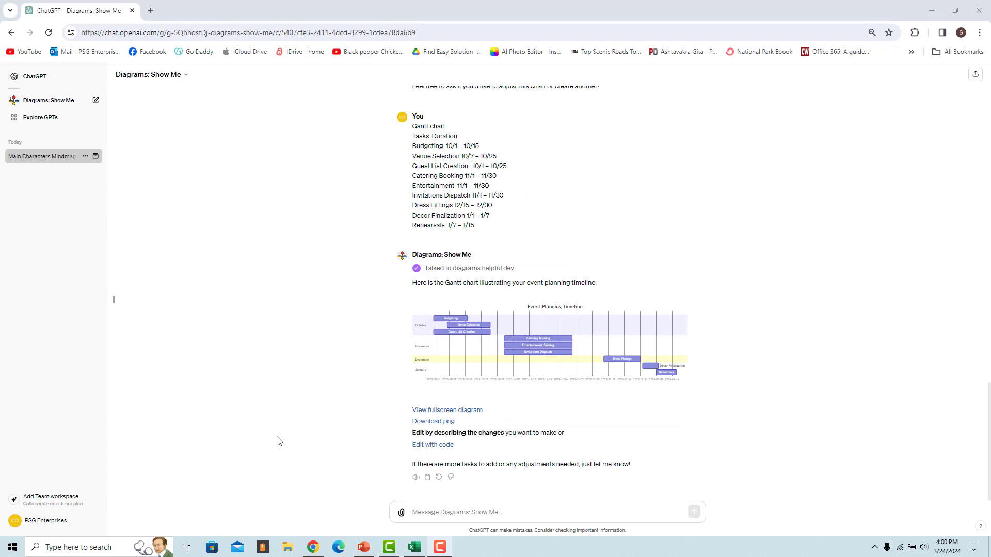
pyautogui.hotkey('alt', 'Tab')
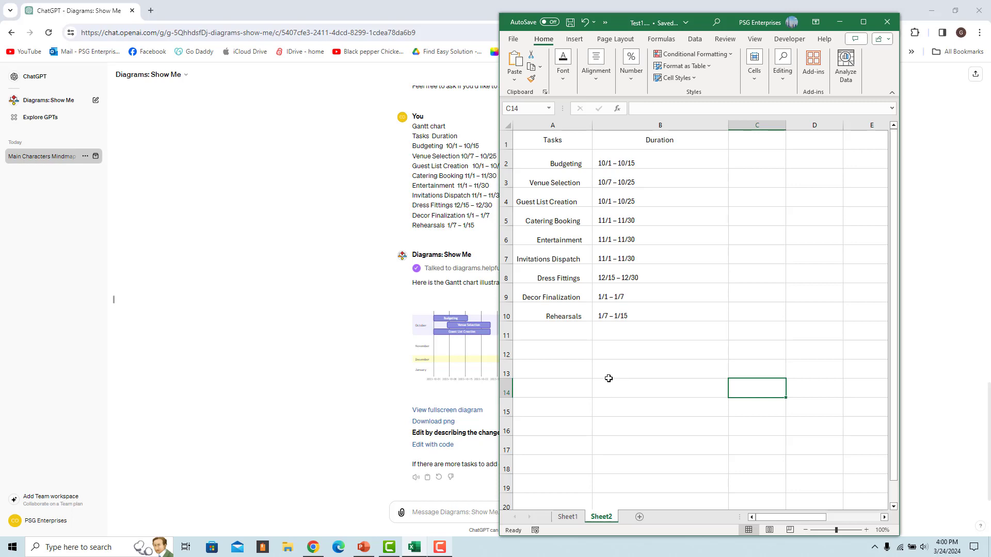
# Step: Attach Test1.xlsx and ask: 'Create a Gantt chart from the data in sheet2'
pyautogui.click(401, 512)
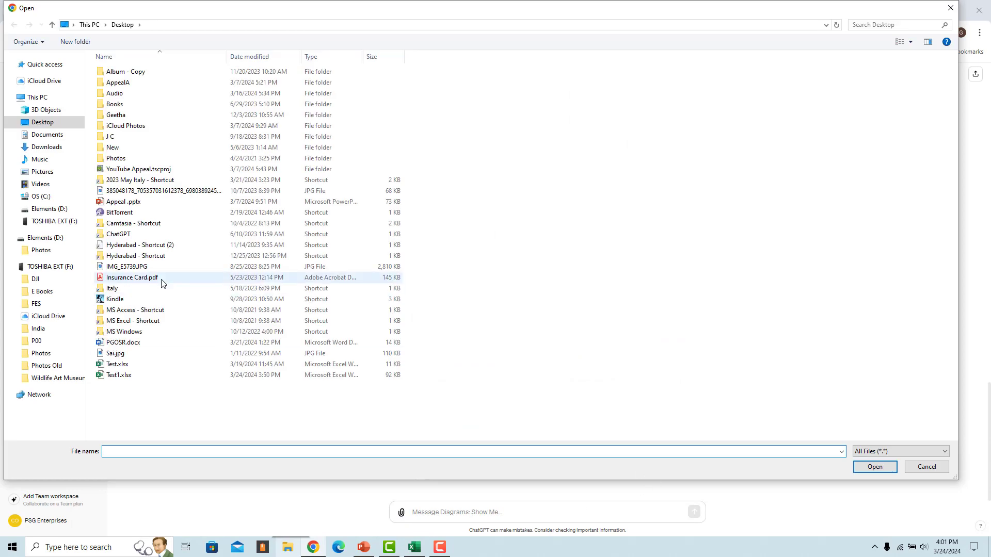
pyautogui.doubleClick(120, 375)
pyautogui.write('Create a Gantt chart from the data ')
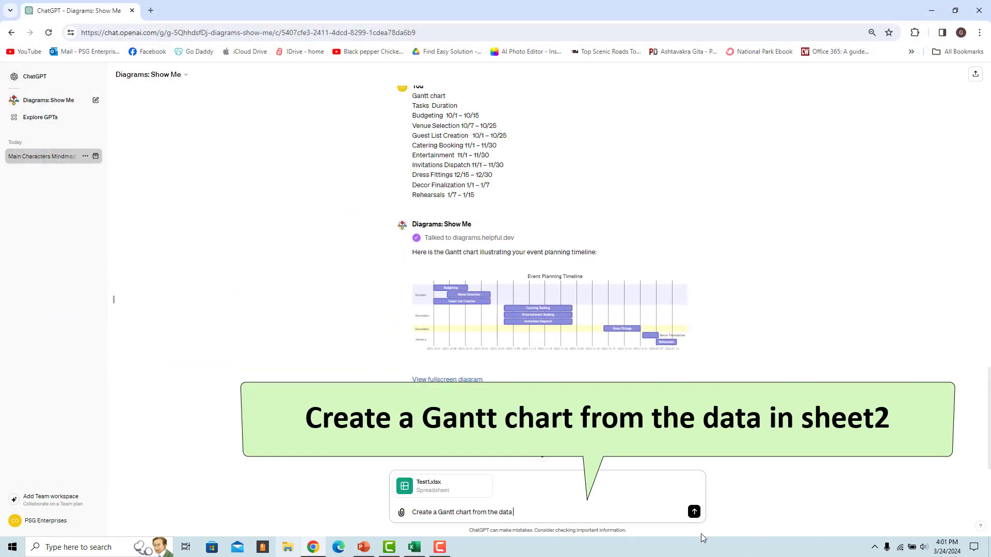
pyautogui.write('in sheet2')
pyautogui.click(693, 512)
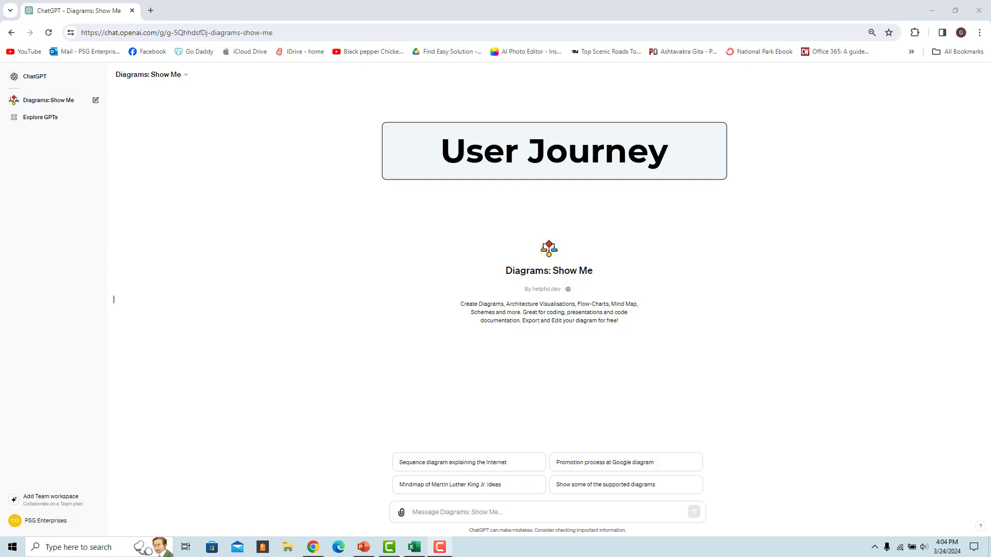
# Step: Request an online-shopping user journey diagram and a traffic light state diagram
pyautogui.write('illustrate the user journey for an online shopping experience')
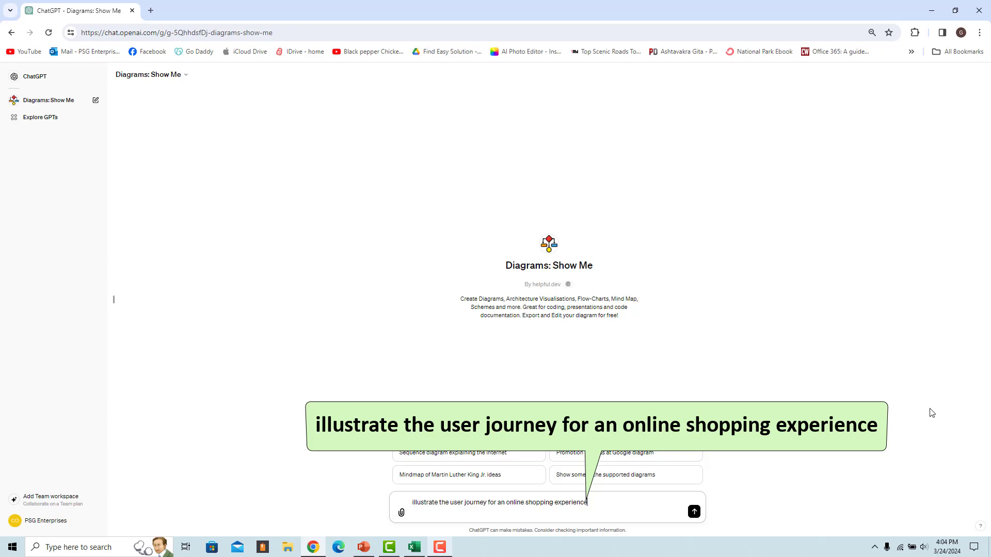
pyautogui.click(694, 512)
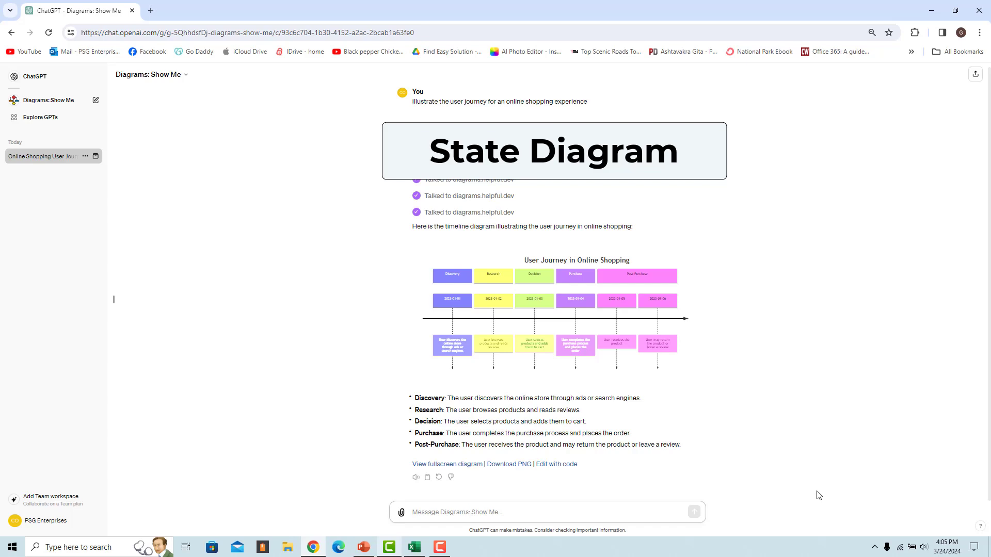
pyautogui.write('Create a state diagram for a traffic light system')
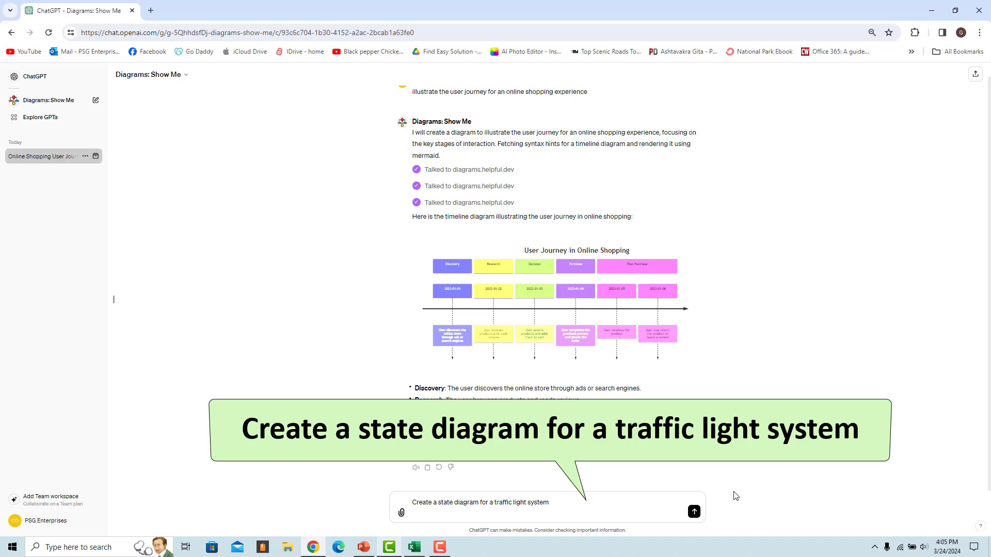
pyautogui.click(693, 511)
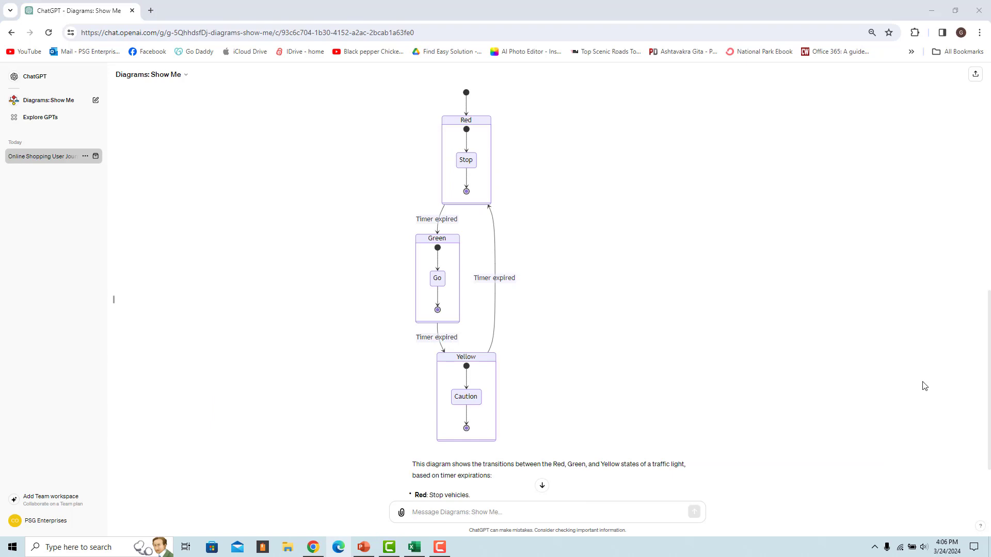
# Step: Request a diagram of the butterfly life cycle
pyautogui.scroll(-2, 924, 386)
pyautogui.write("Diagram of the stages of a butterfly's life cycle")
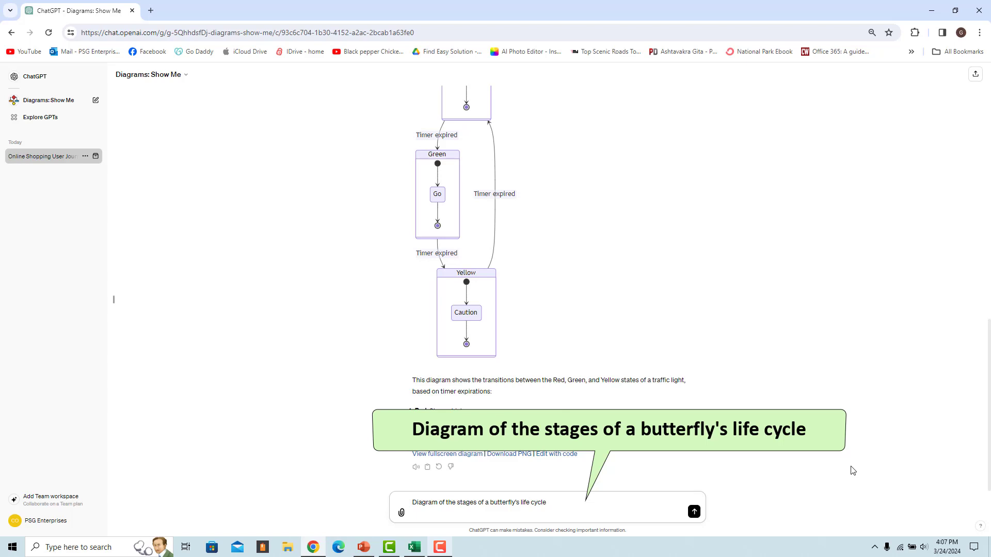
pyautogui.click(694, 512)
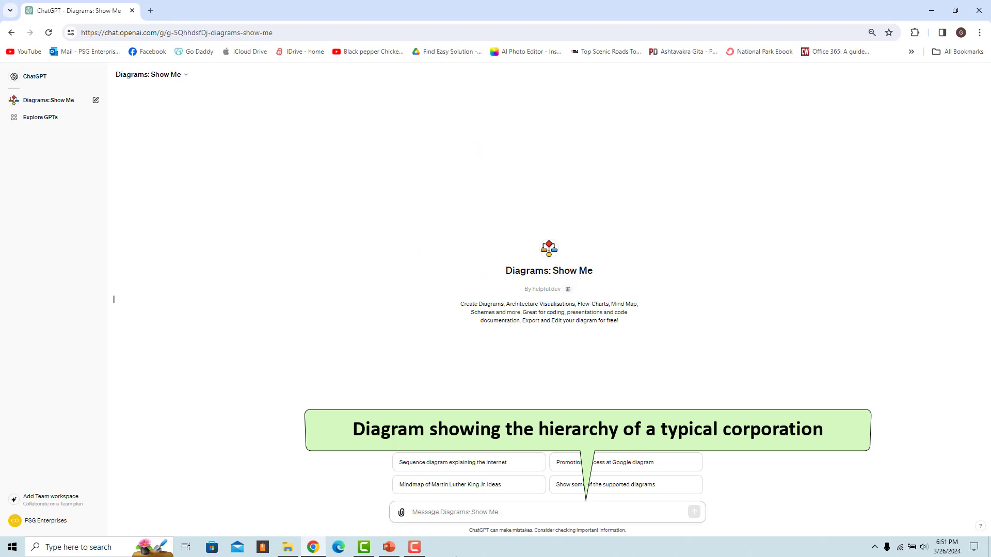
# Step: Request a typical corporation's hierarchy diagram, then draft a question asking which diagram types exist
pyautogui.write('Diagram showing the hierarchy of a typical corporation')
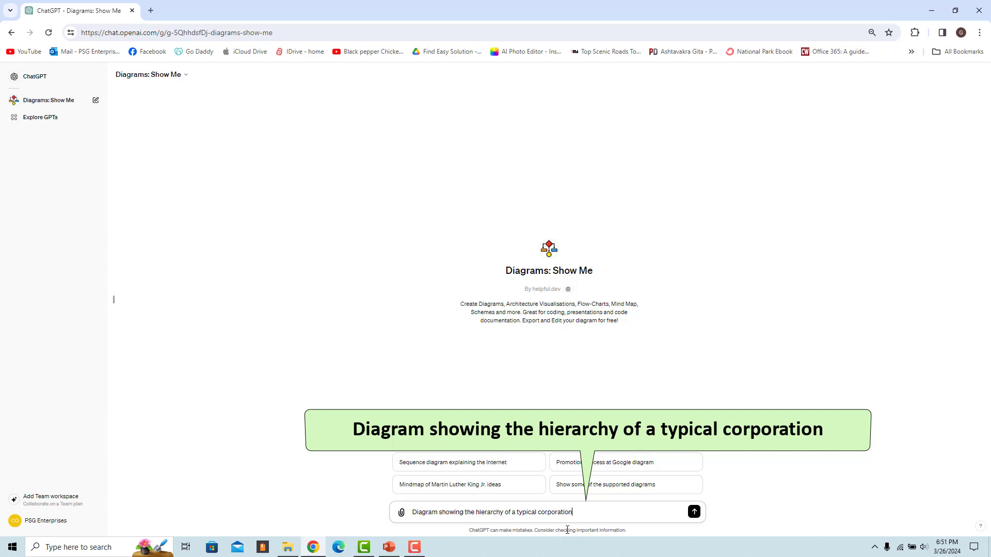
pyautogui.press('Return')
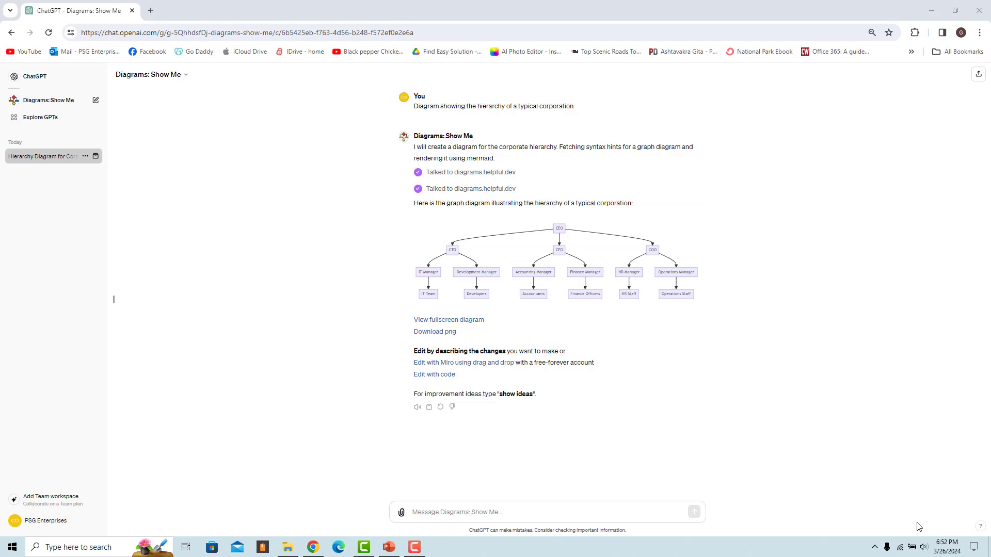
pyautogui.hotkey('ctrl', 'v')
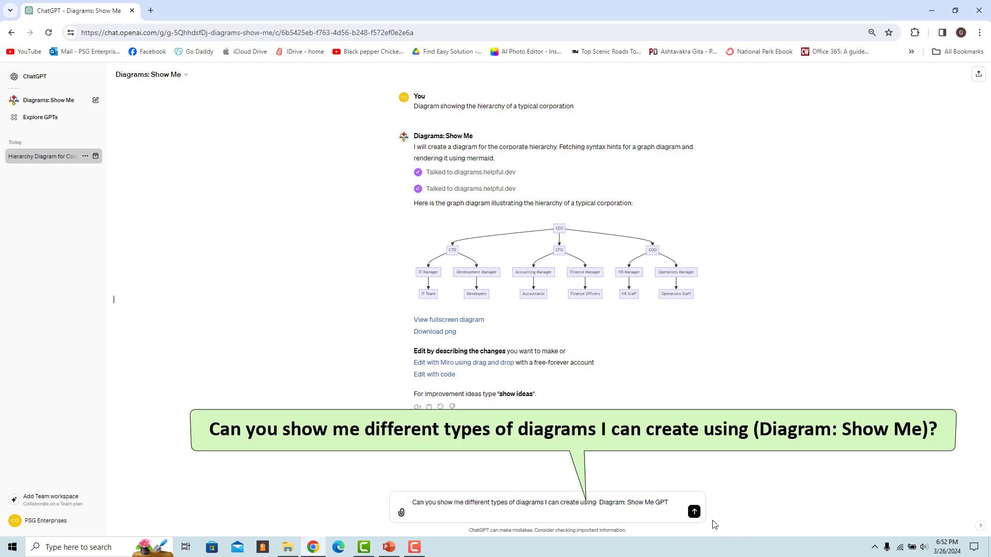
# Step: Send the diagram-types question, review the examples, and draft a question on supported diagram languages
pyautogui.click(694, 512)
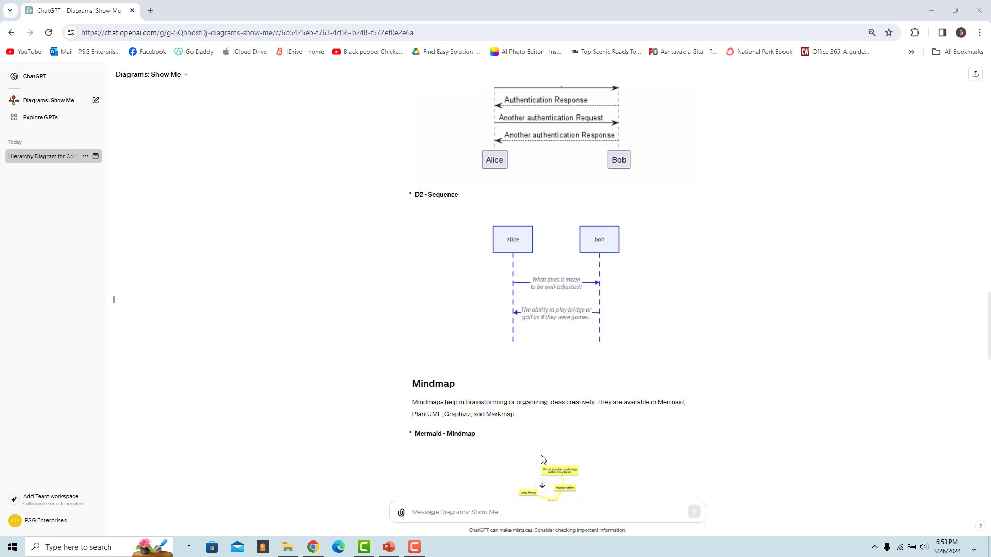
pyautogui.scroll(-10, 540, 456)
pyautogui.scroll(-6, 542, 459)
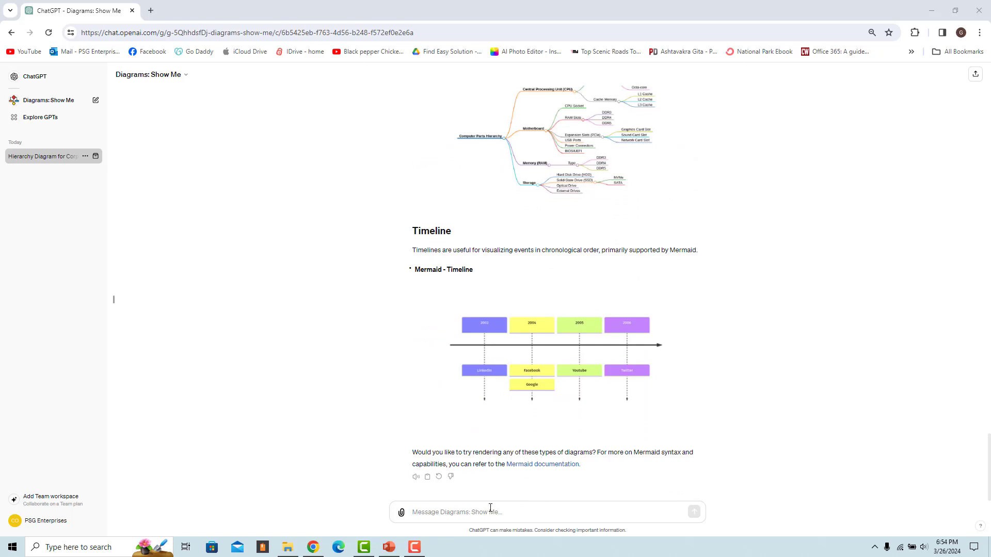
pyautogui.click(428, 519)
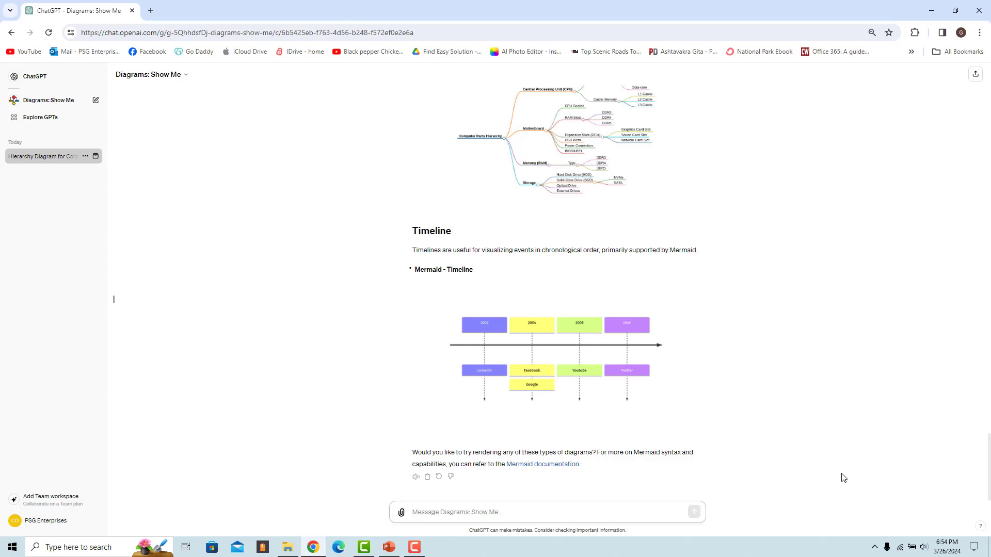
pyautogui.hotkey('ctrl', 'v')
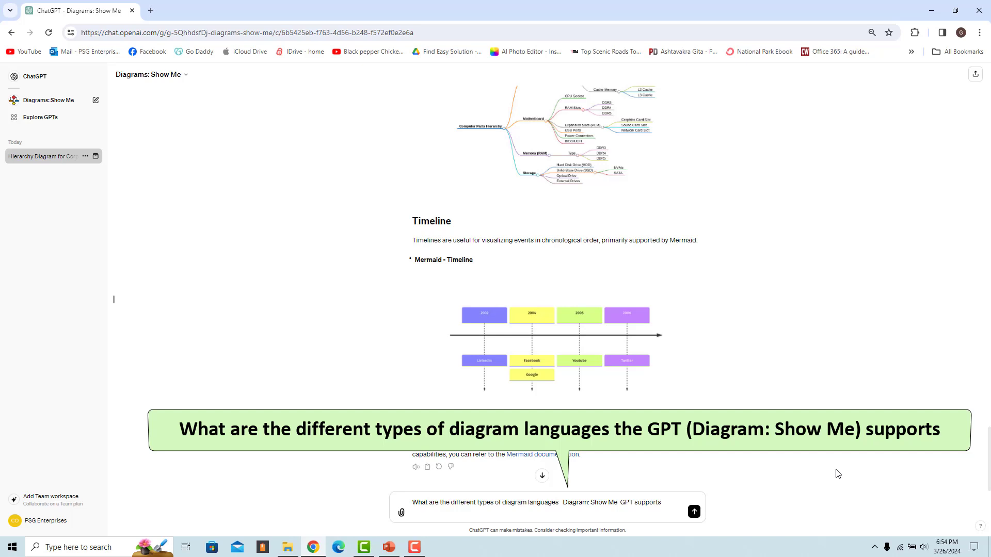
# Step: Ask about supported diagram languages, available Mermaid themes, and how to customize Mermaid colours
pyautogui.click(694, 512)
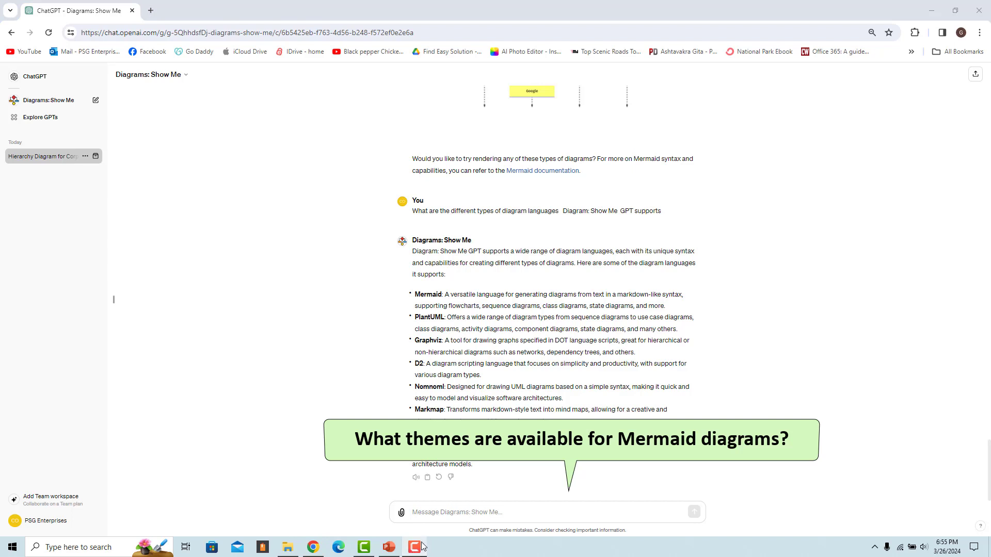
pyautogui.click(428, 513)
pyautogui.hotkey('ctrl', 'v')
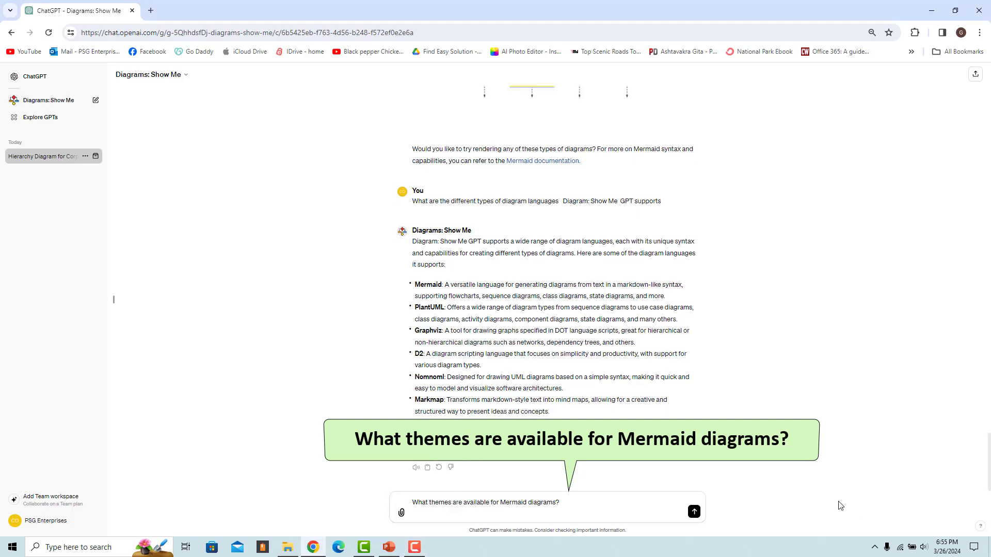
pyautogui.click(693, 513)
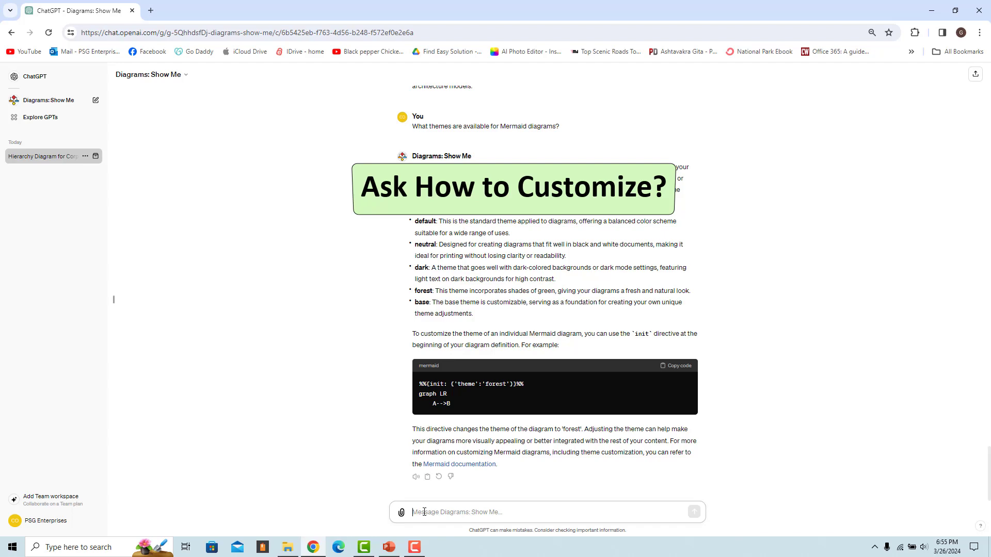
pyautogui.hotkey('ctrl', 'v')
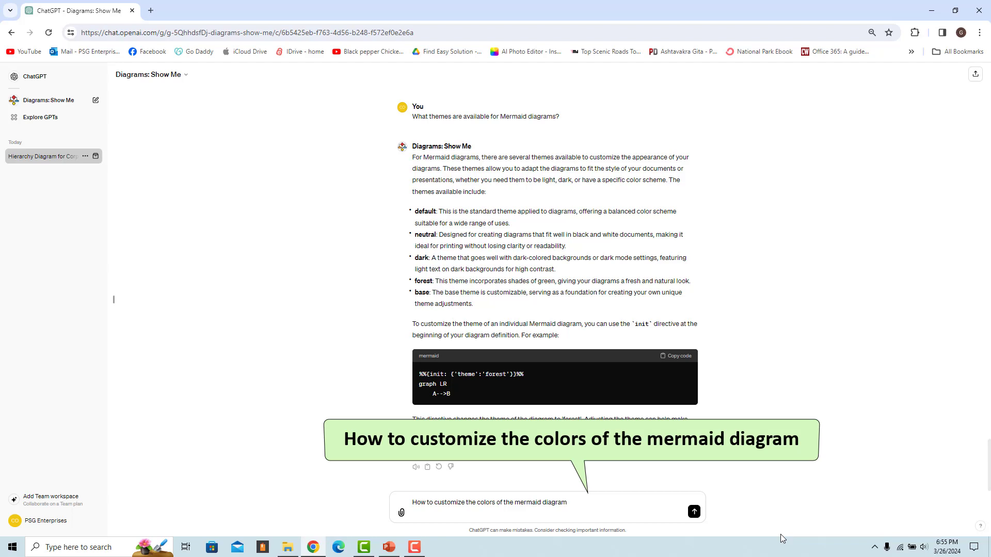
pyautogui.click(694, 511)
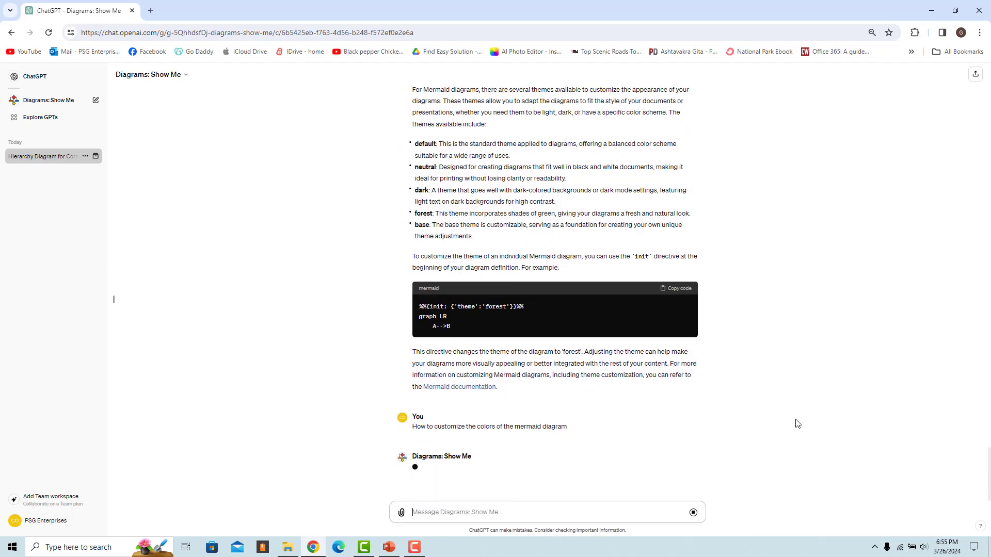